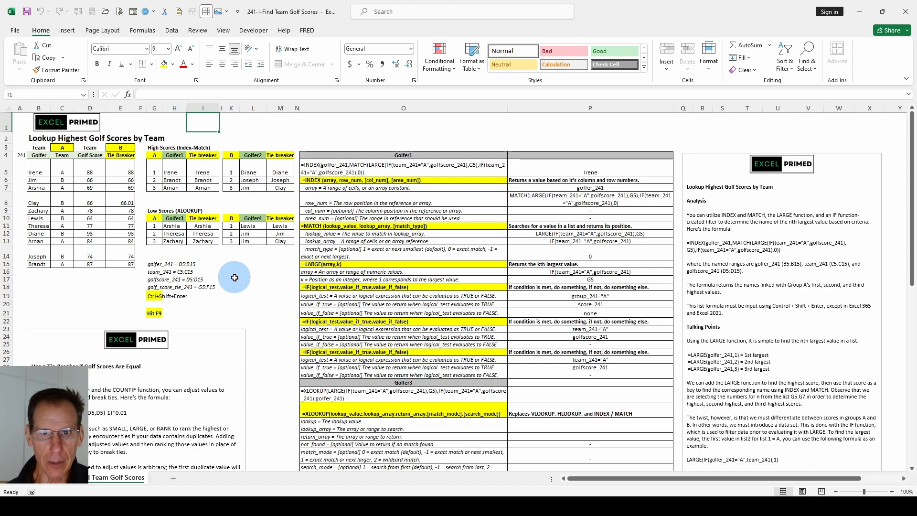
Look over the golf score tables and the INDEX, MATCH, LARGE, IF and XLOOKUP formula breakdowns beside them.
scroll(239, 275, down, 7)
scroll(248, 274, up, 7)
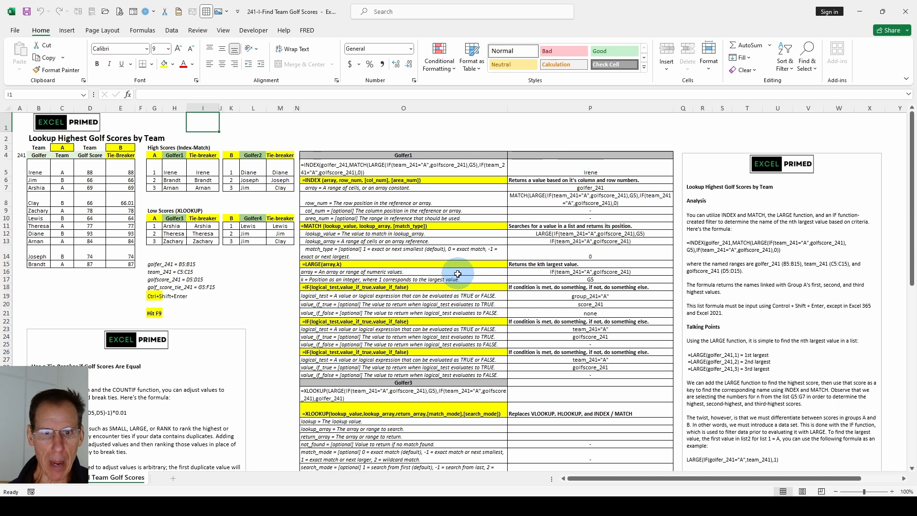
scroll(455, 268, down, 1)
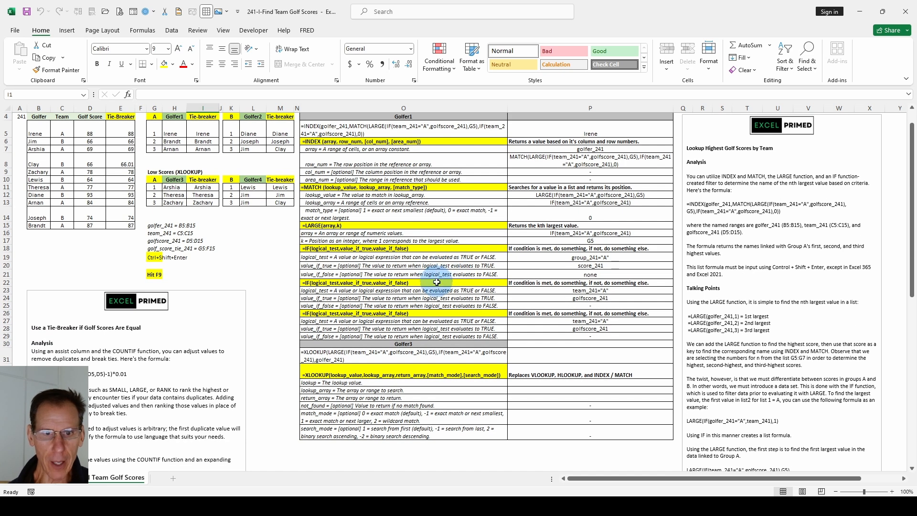
scroll(436, 282, up, 1)
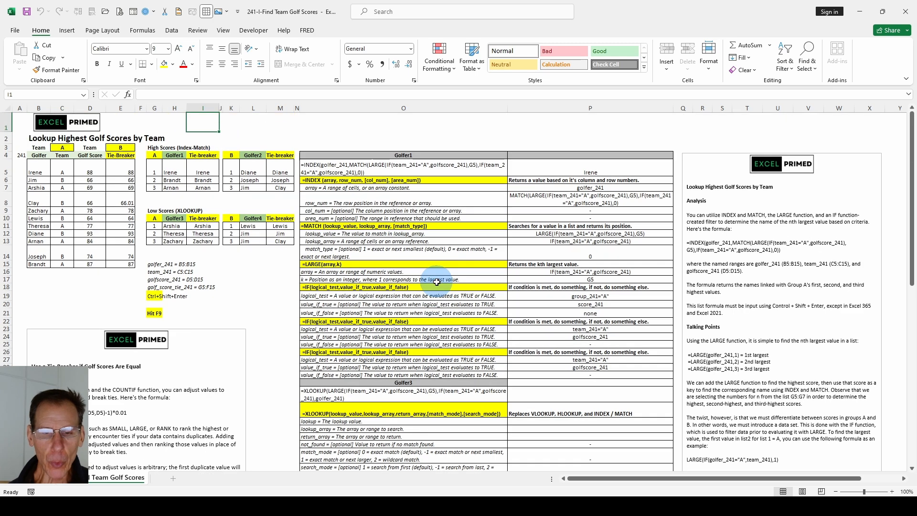
scroll(437, 283, down, 1)
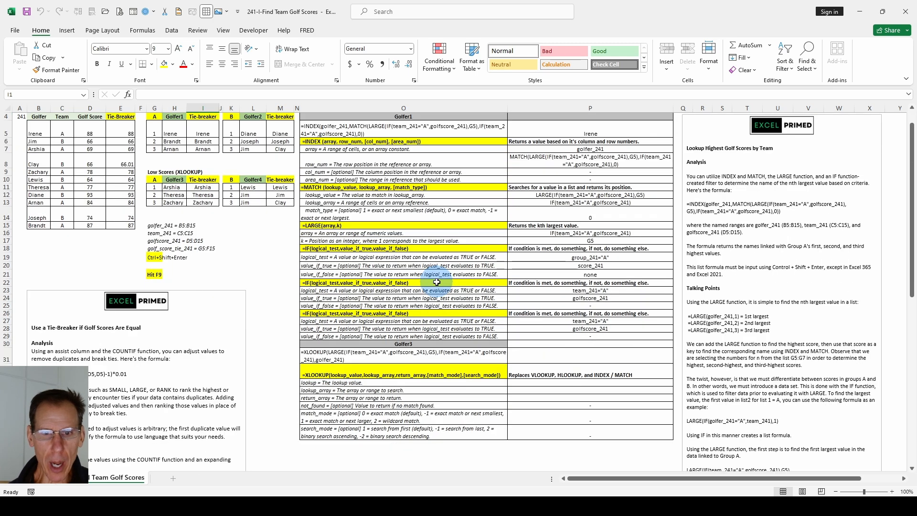
scroll(436, 282, down, 1)
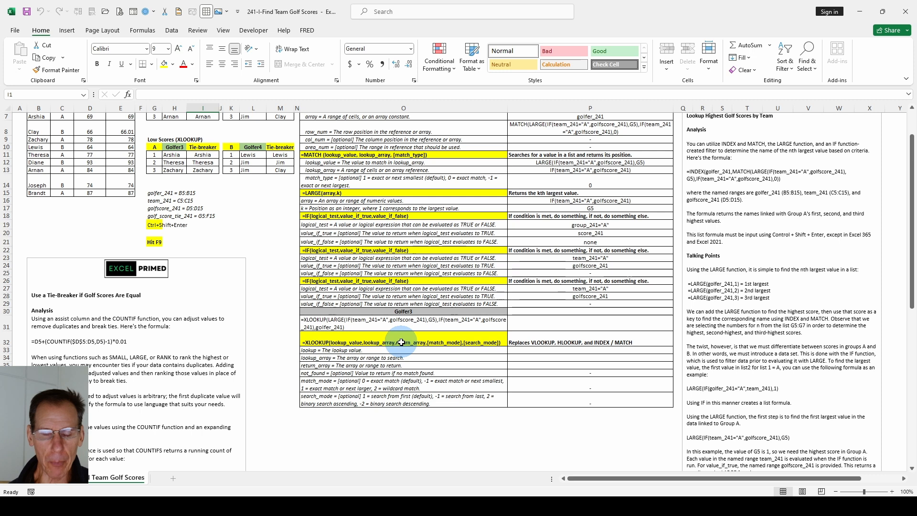
scroll(401, 342, up, 2)
click(401, 342)
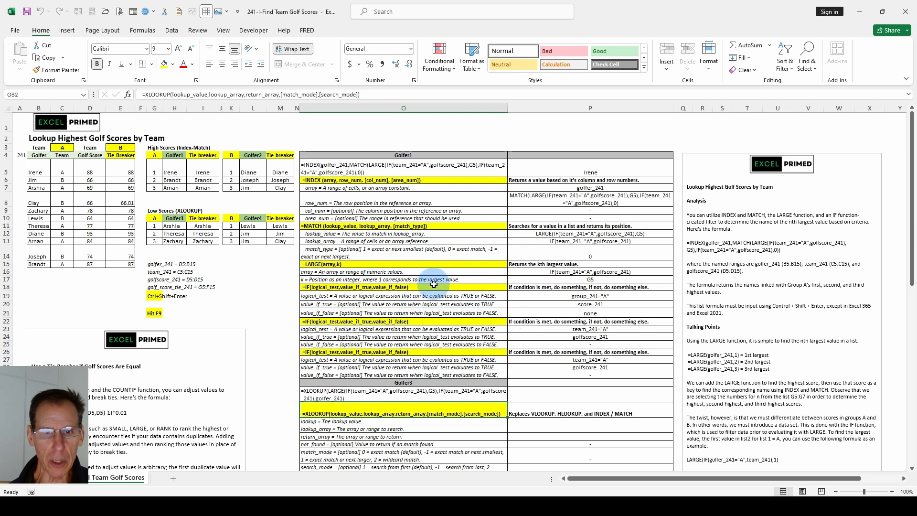
click(163, 296)
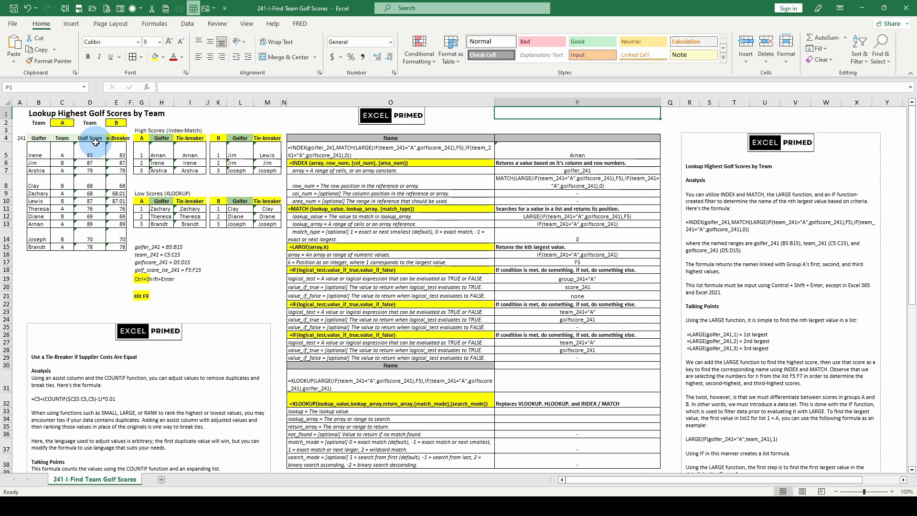
scroll(347, 257, down, 2)
scroll(347, 257, up, 2)
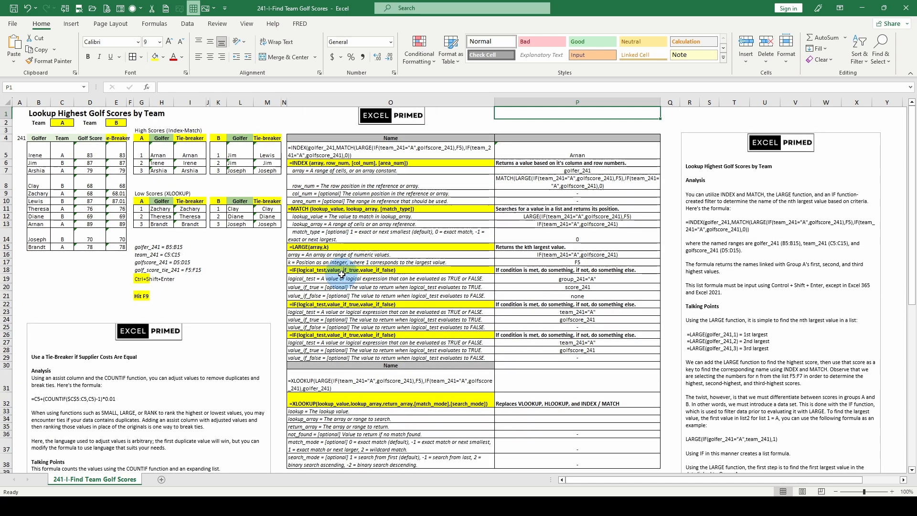
scroll(342, 274, down, 3)
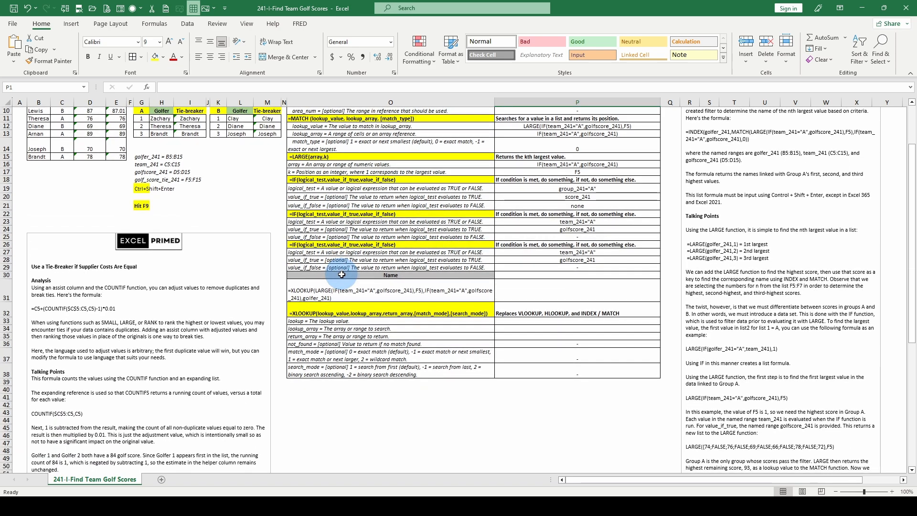
scroll(342, 273, up, 2)
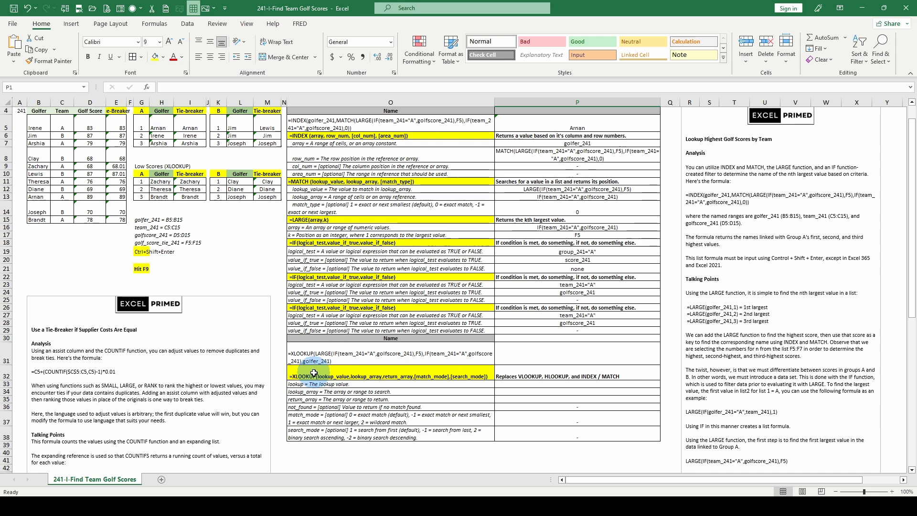
scroll(213, 237, up, 1)
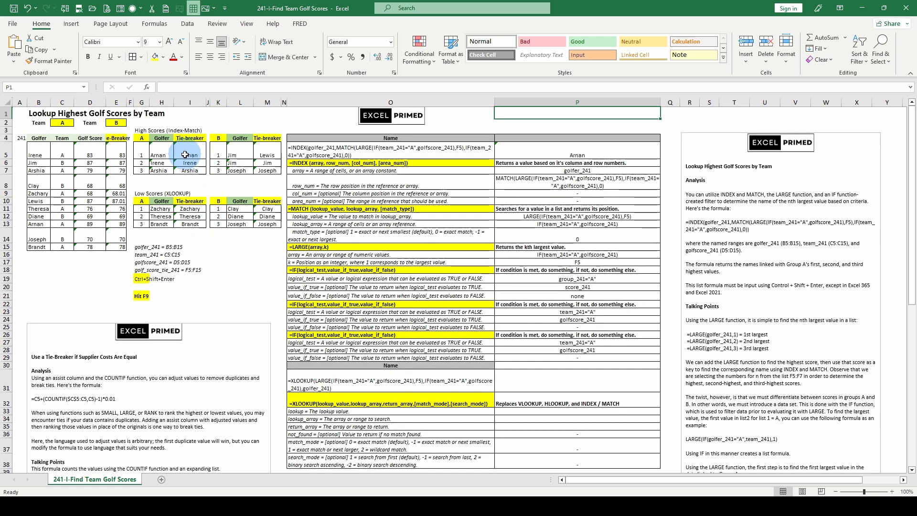
Inspect the Team A high-score formulas in H5 and I5 and the rank numbers in G5:G7 that they use.
click(161, 152)
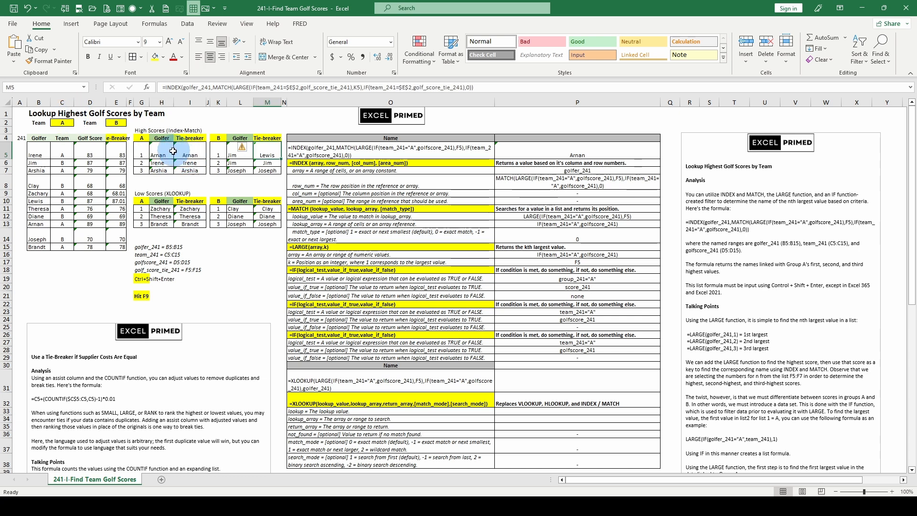
click(166, 151)
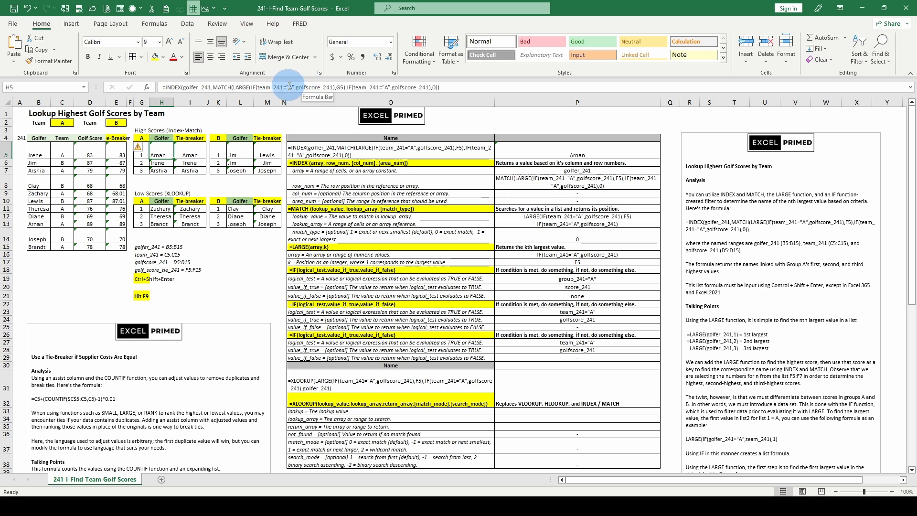
click(195, 147)
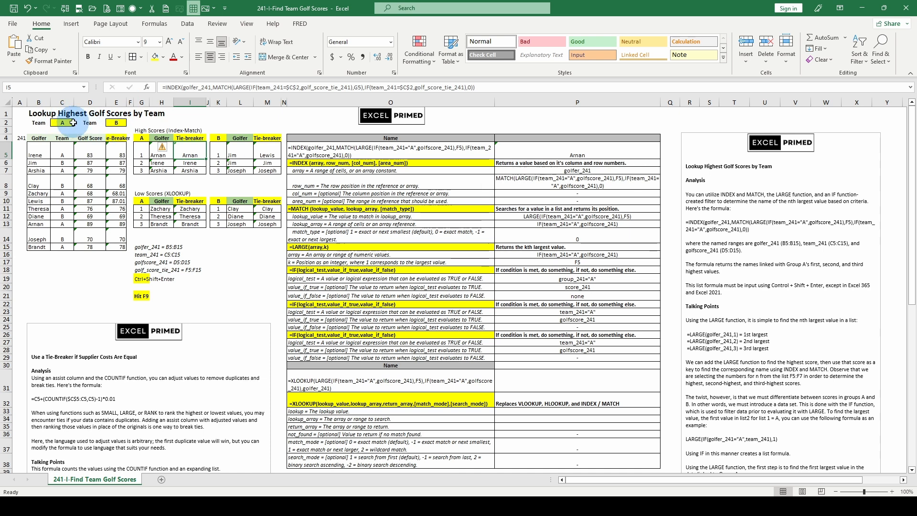
click(157, 155)
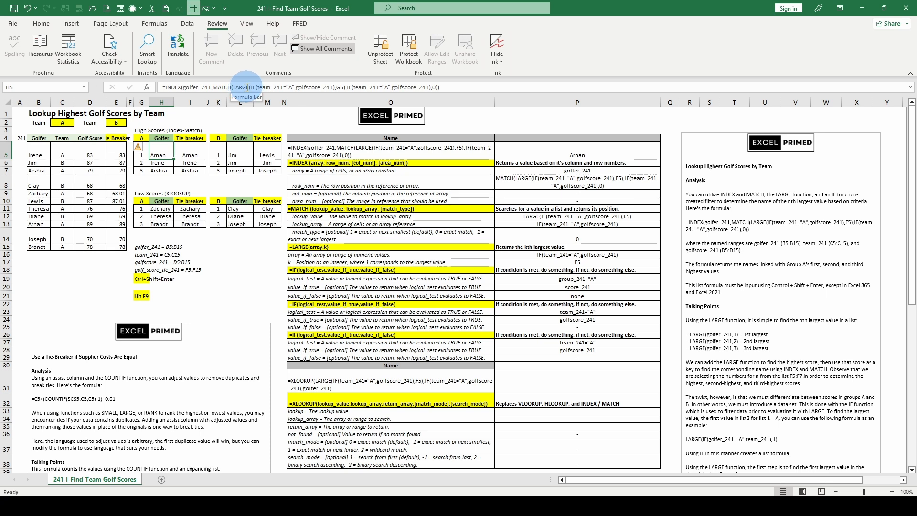
click(142, 154)
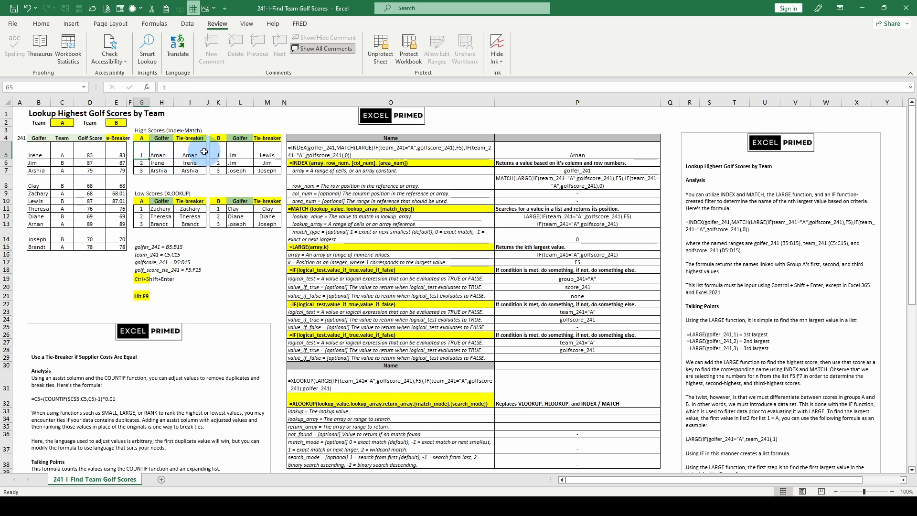
click(162, 153)
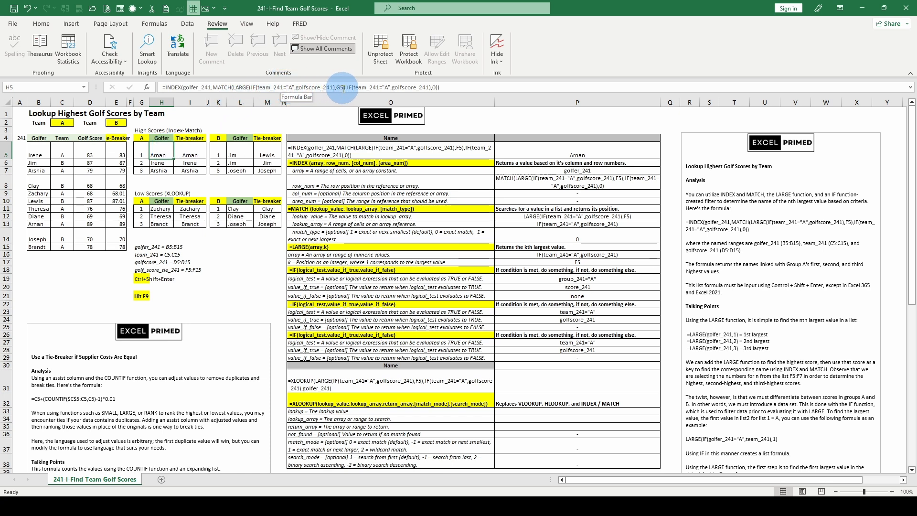
click(143, 151)
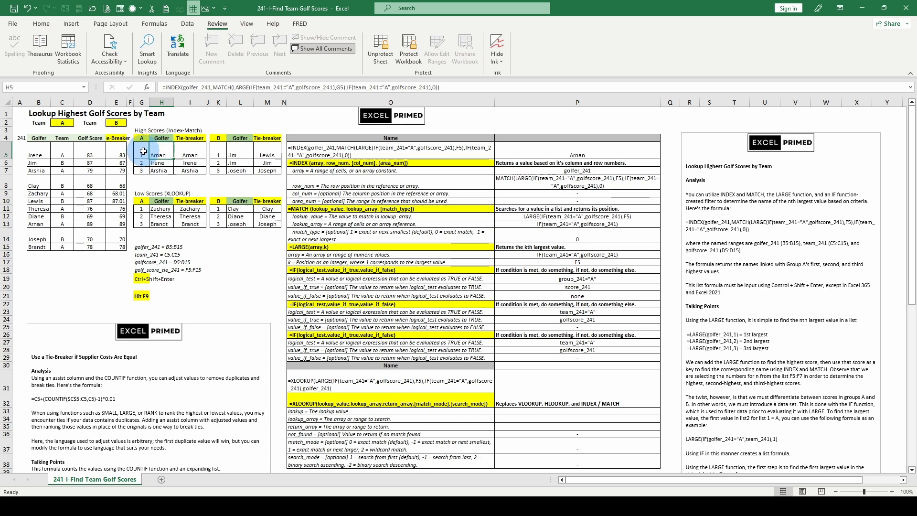
click(146, 163)
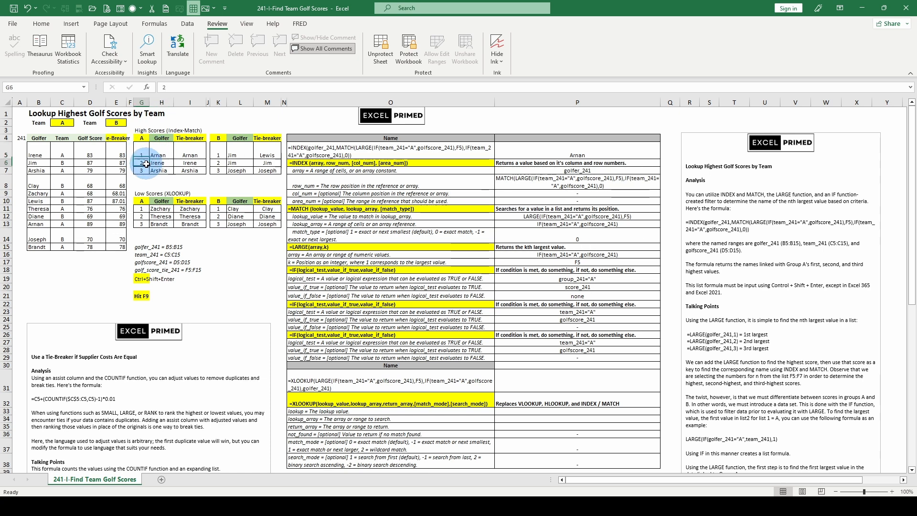
click(144, 171)
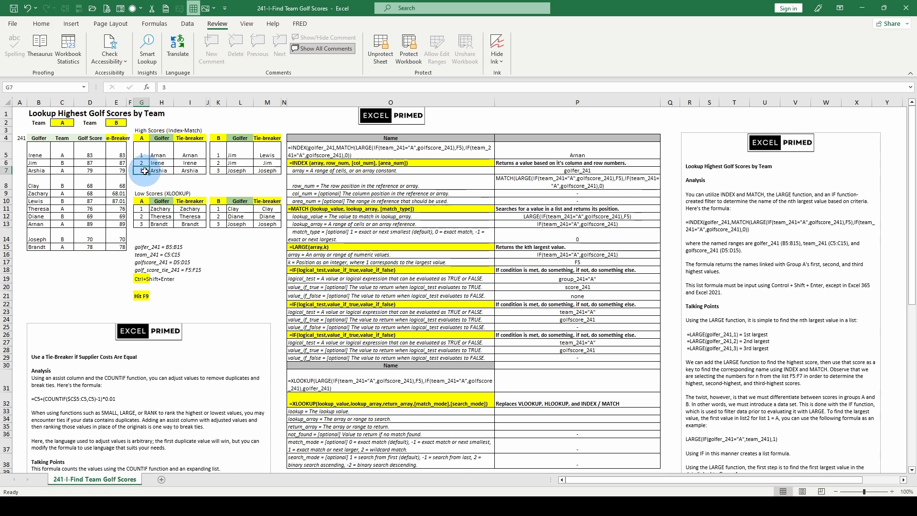
Inspect the Team B high-score formulas in L5 and M5, highlight M5's team_241=$E$2 test, and leave the formula unedited.
click(240, 153)
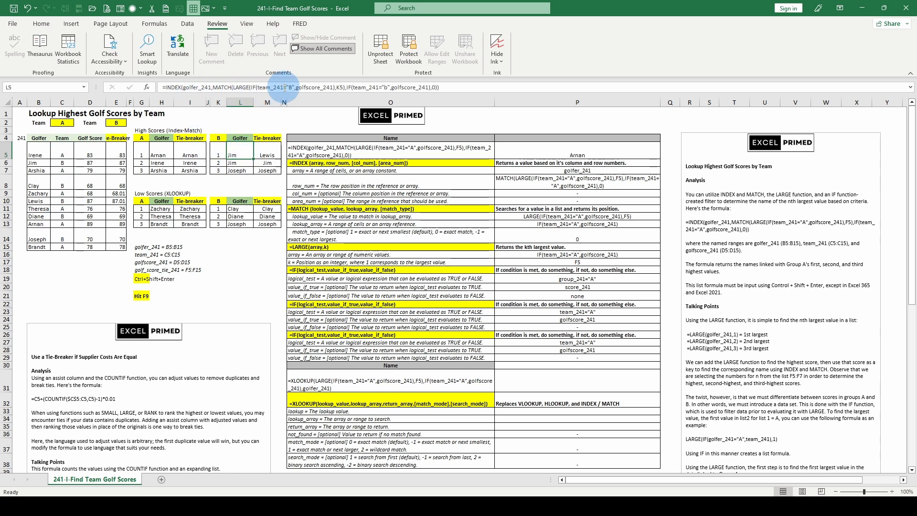
click(265, 152)
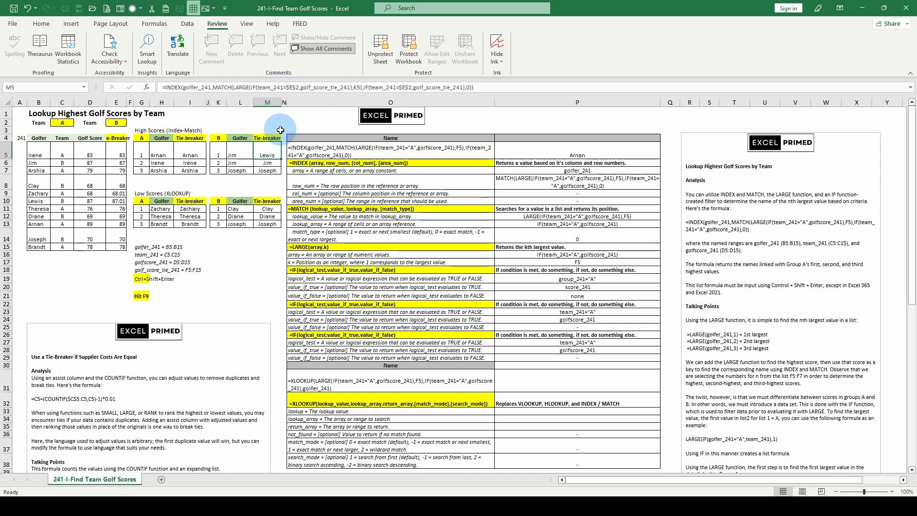
click(199, 87)
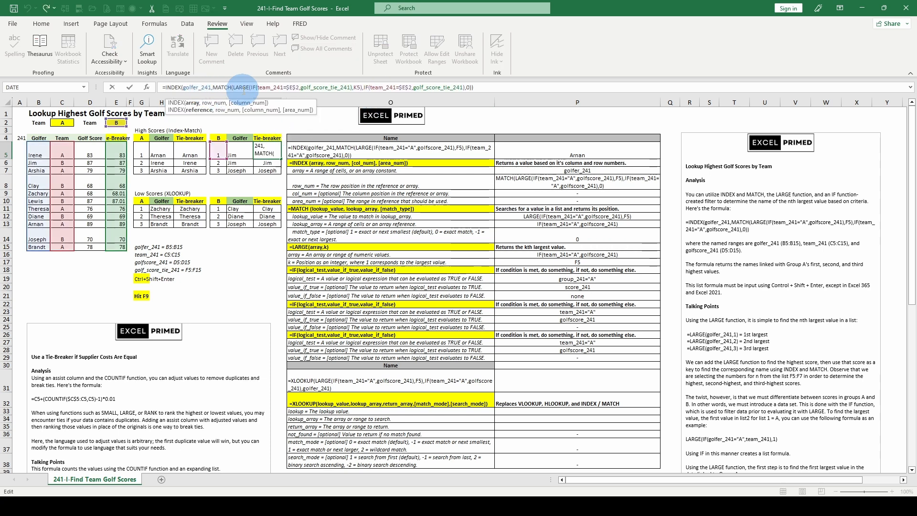
click(258, 87)
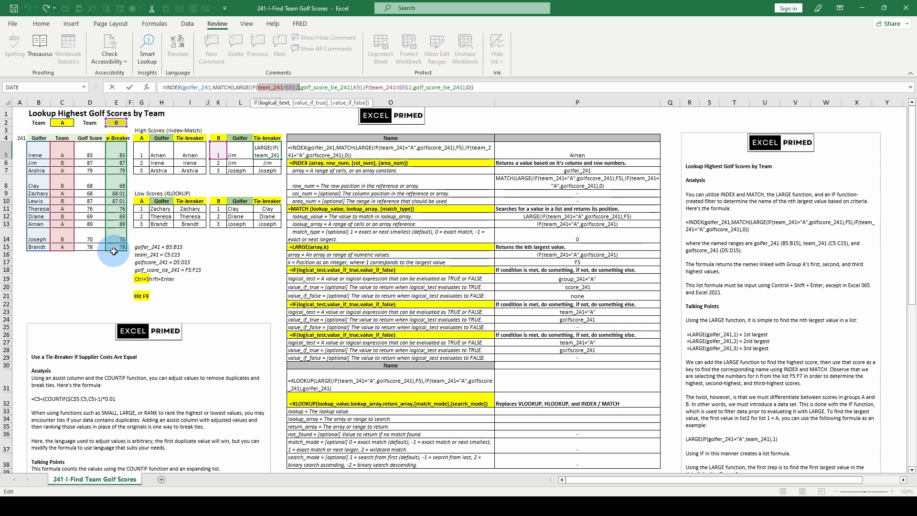
key(Escape)
Evaluate the range and criteria arguments of COUNTIF in E5's tie-breaker formula in place, and discard the evaluation.
click(120, 152)
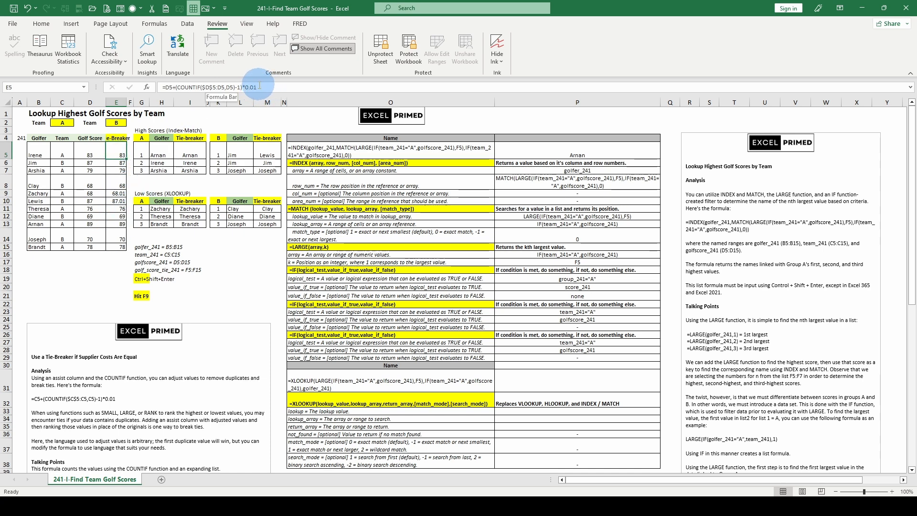
click(193, 87)
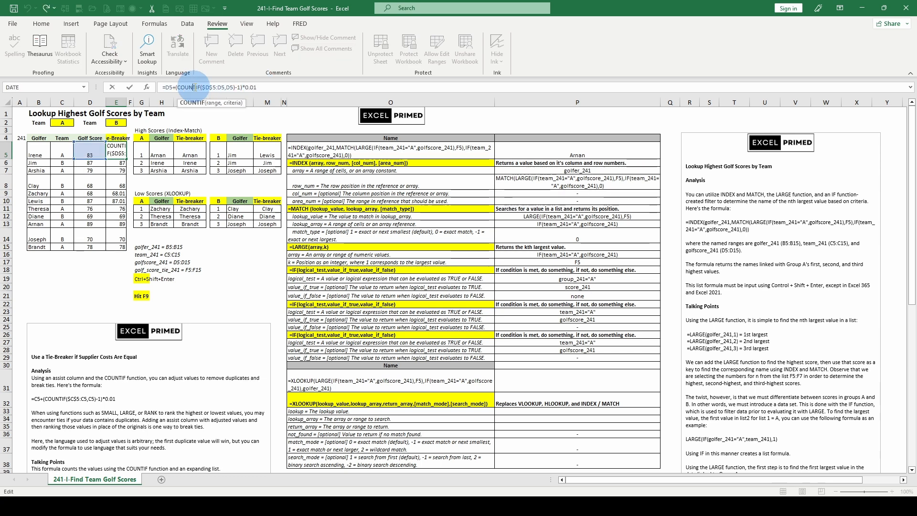
click(194, 104)
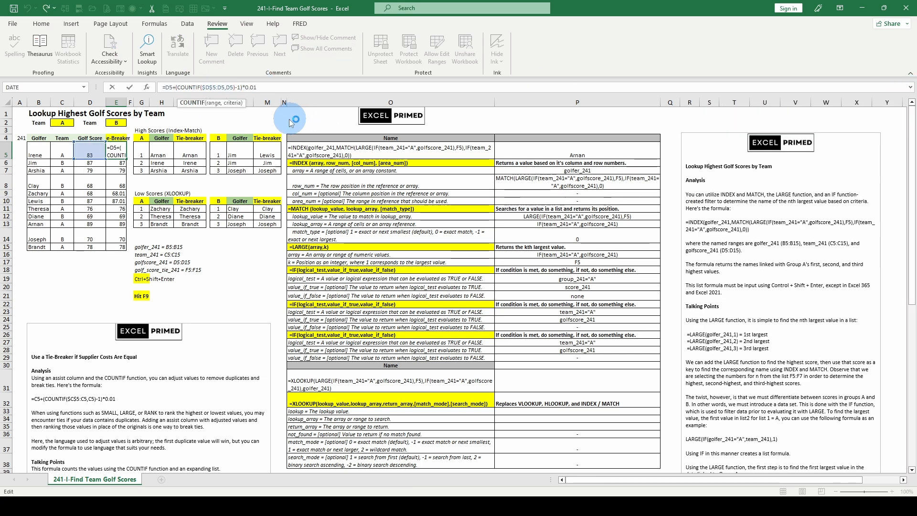
click(213, 103)
key(F9)
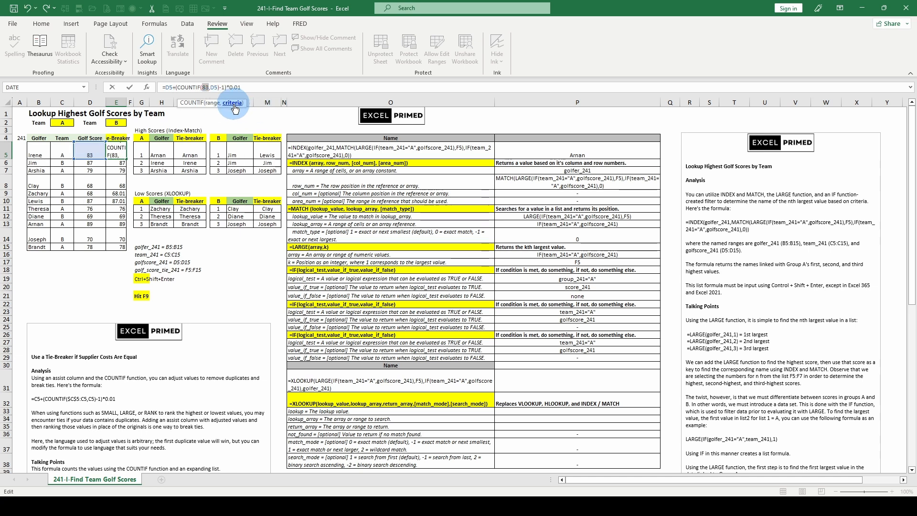
key(F9)
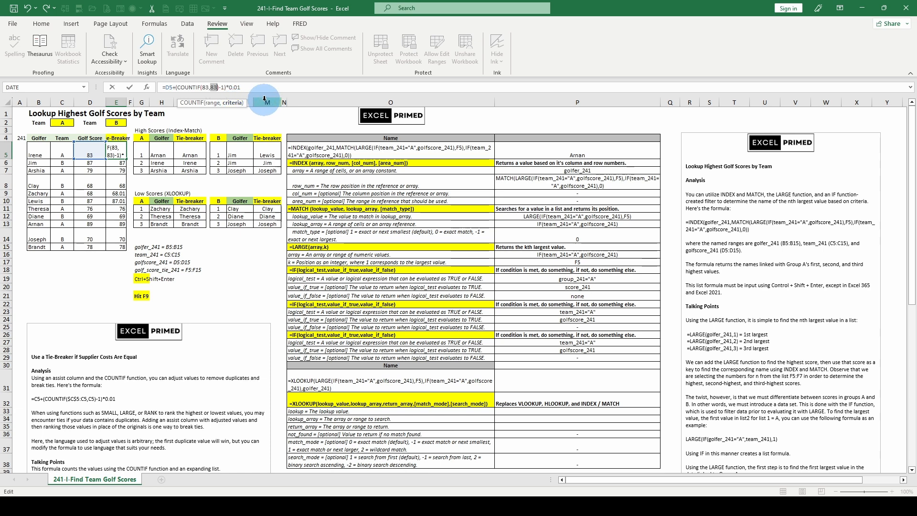
key(Escape)
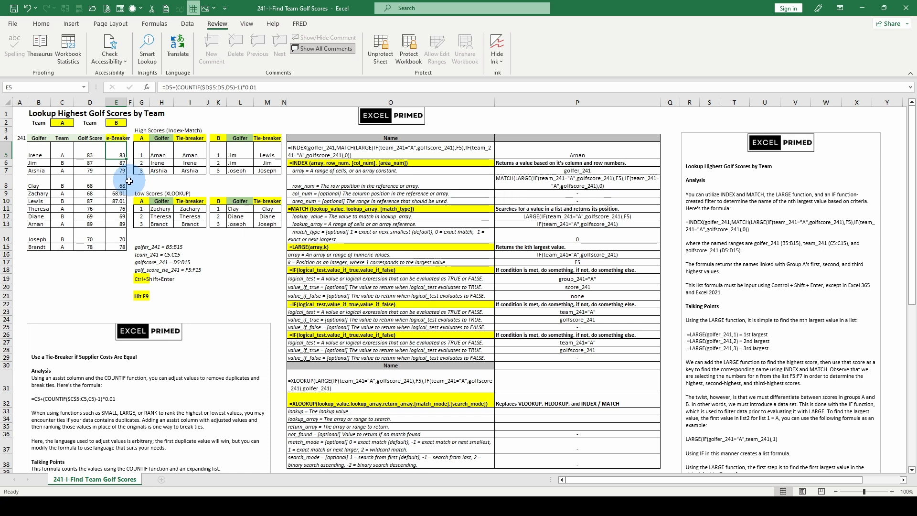
Evaluate COUNTIF's range and criteria and the full COUNTIF minus 1 expression in E9's tie-breaker formula, and restore the original formula.
click(119, 193)
click(208, 87)
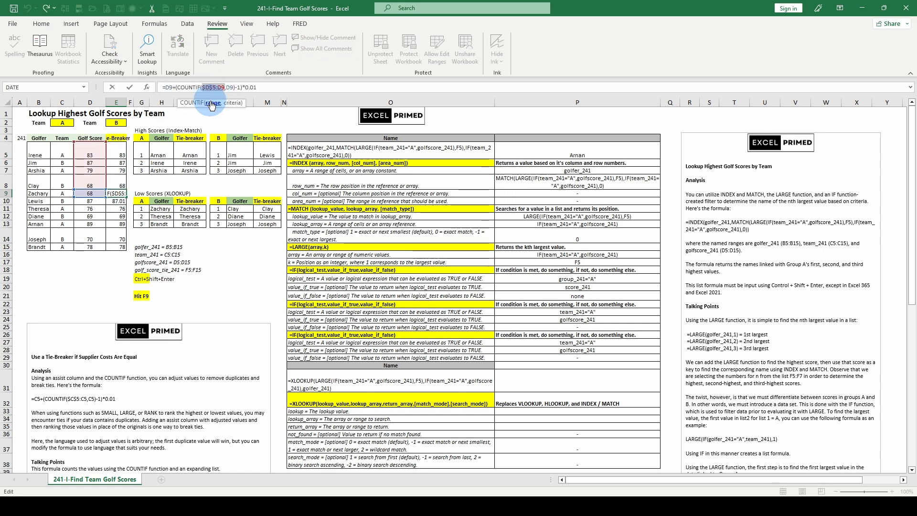
key(F9)
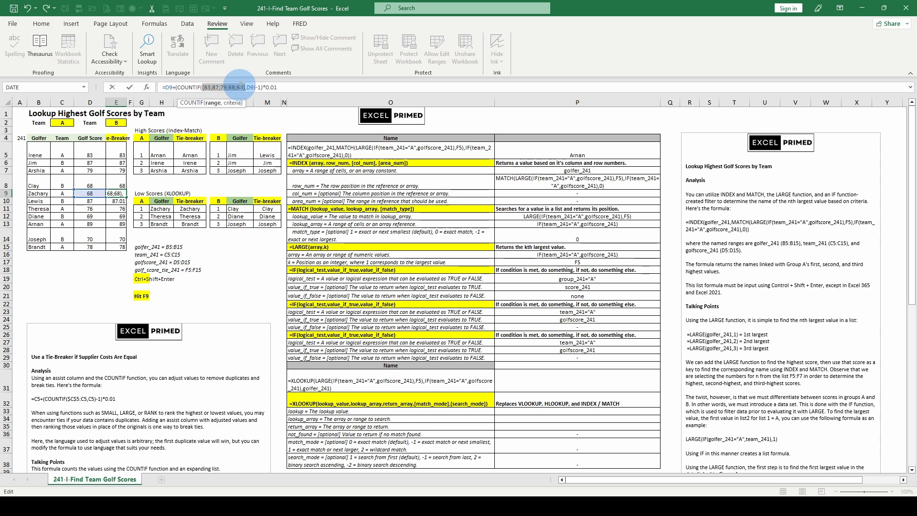
click(233, 103)
key(F9)
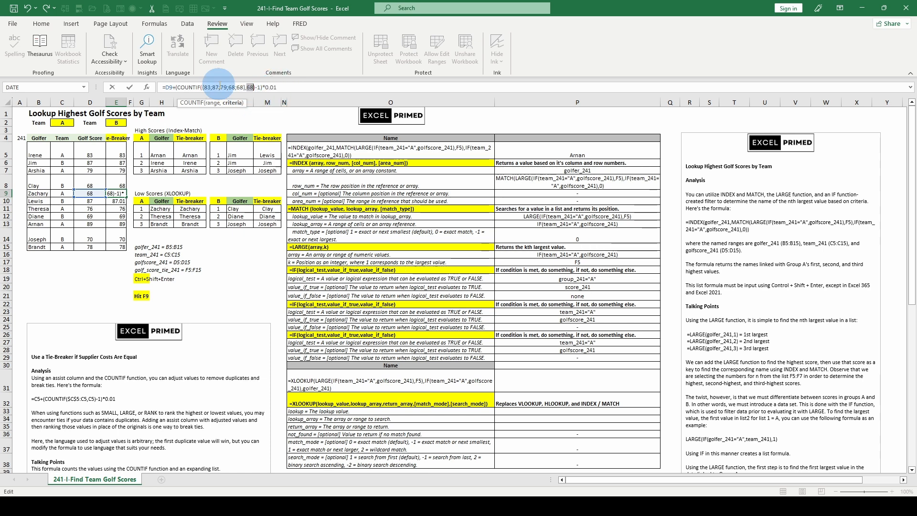
click(191, 87)
drag(178, 87, 262, 87)
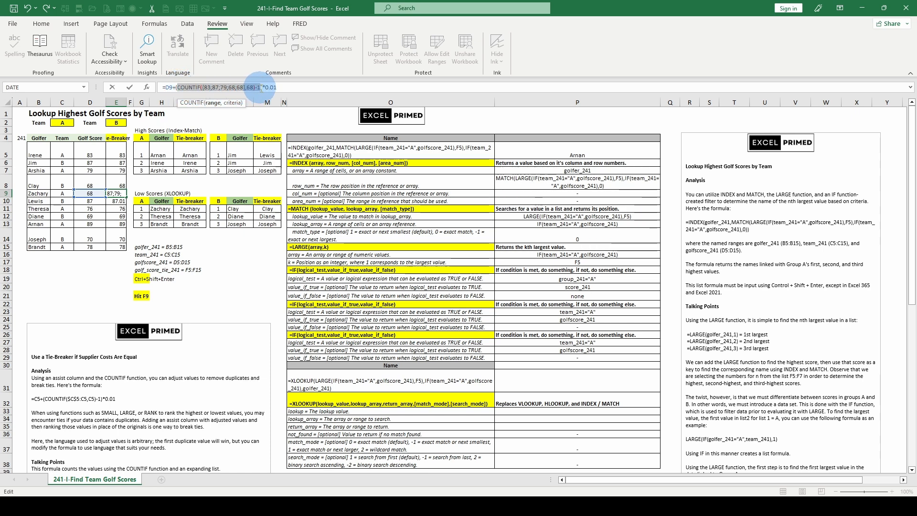
key(F9)
key(Return)
key(Escape)
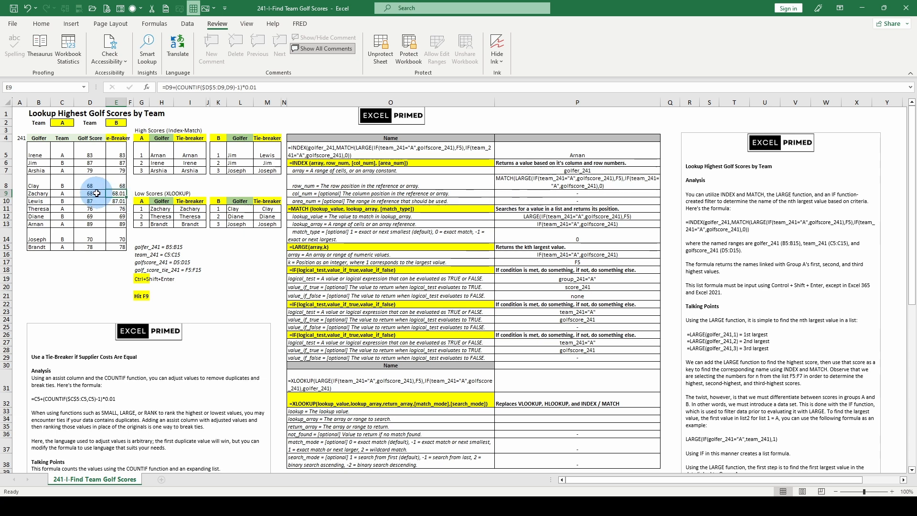
Evaluate the full (COUNTIF($D$5:D9,D9)-1)*0.01 adjustment in E9's tie-breaker formula in place, and discard the evaluation.
drag(175, 88, 268, 88)
key(F9)
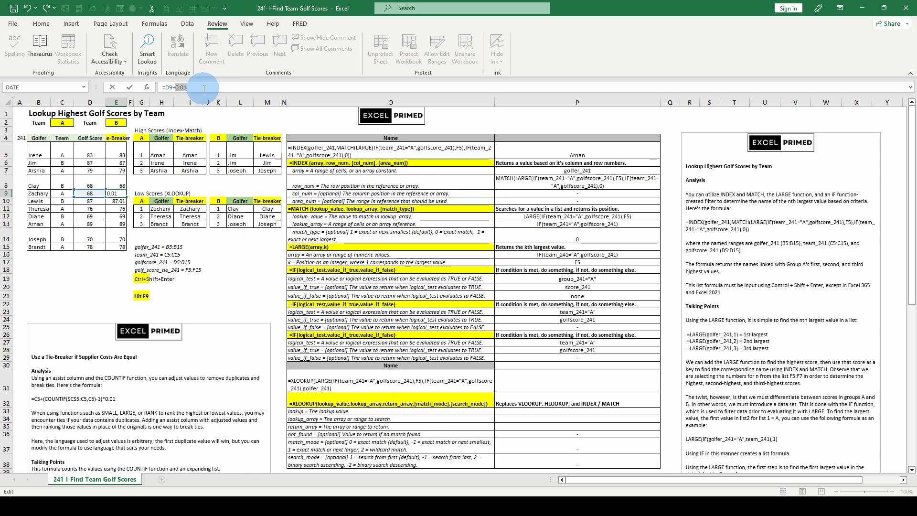
key(Escape)
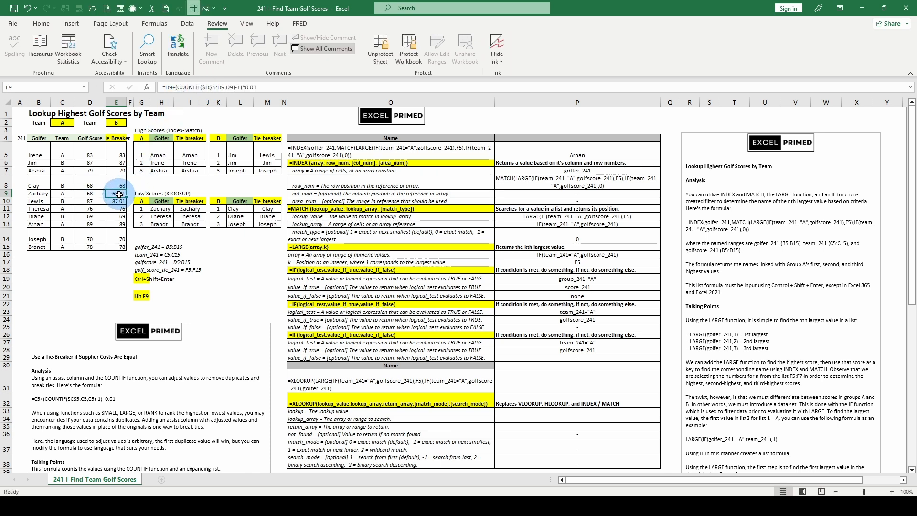
Evaluate COUNTIF's range $D$5:D9 and criteria D9 inside E9's formula, and restore the original formula.
drag(202, 88, 224, 88)
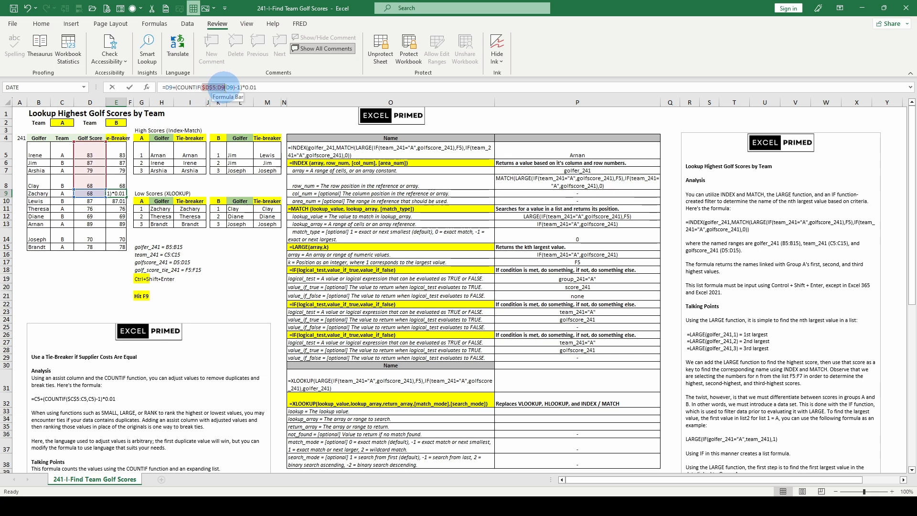
key(F9)
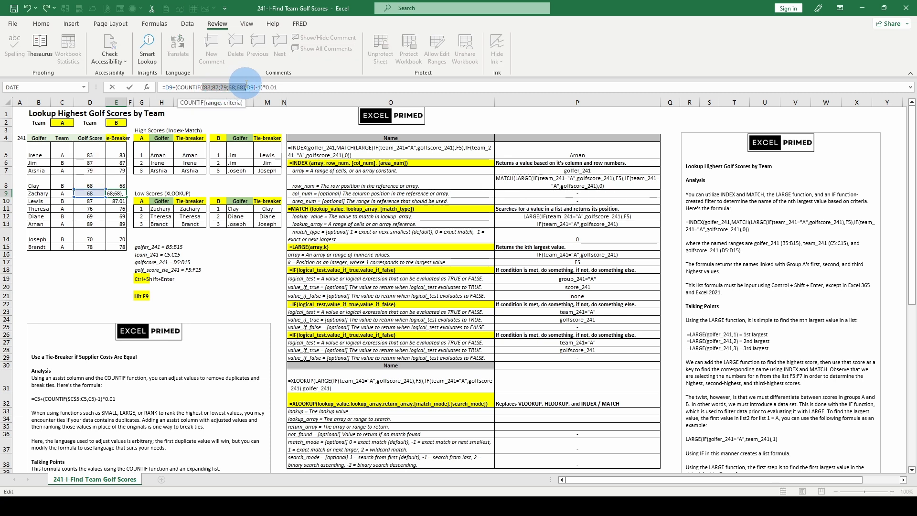
click(249, 88)
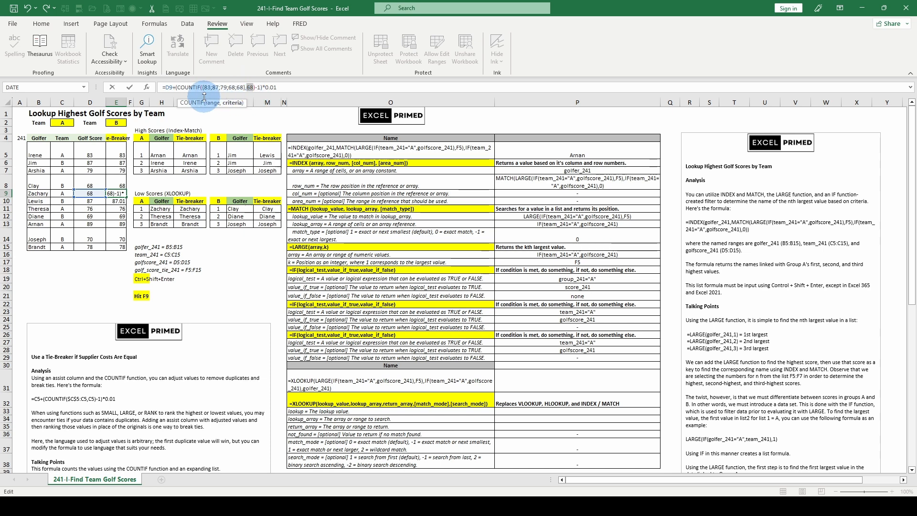
click(176, 88)
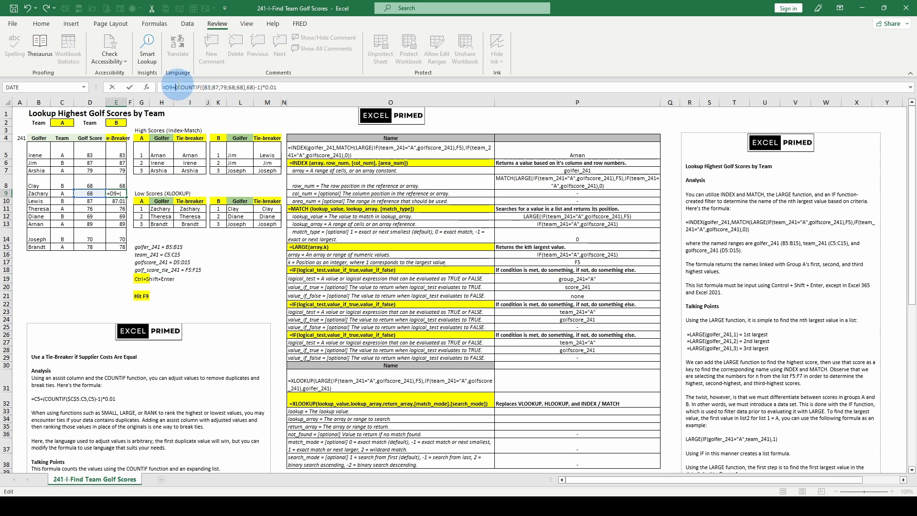
key(Escape)
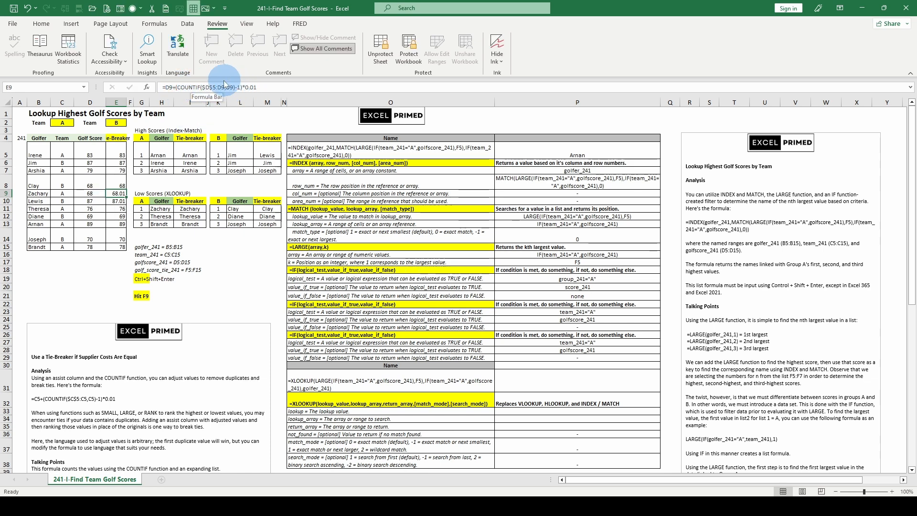
Evaluate the (COUNTIF($D$5:D9,D9)-1) part of E9's formula, and the D9 addition in front of it.
click(206, 88)
drag(178, 87, 242, 85)
click(192, 87)
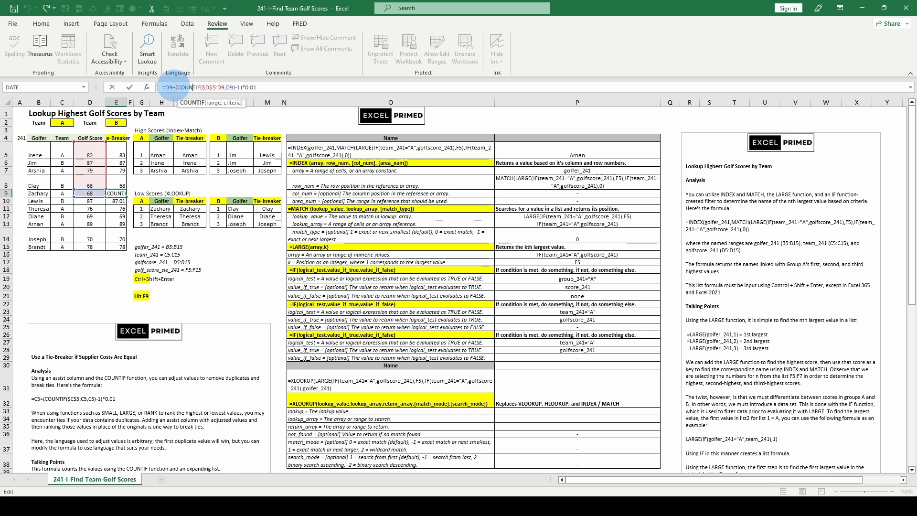
drag(176, 87, 242, 87)
key(F9)
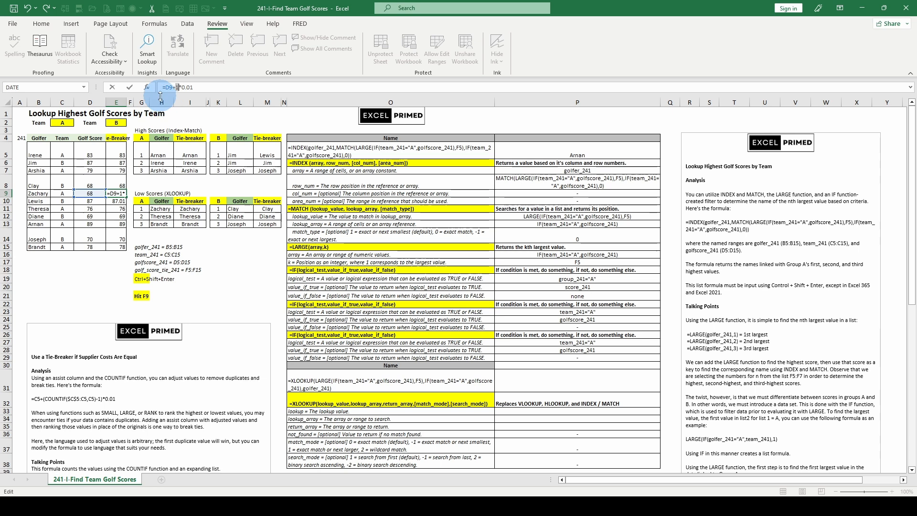
drag(165, 87, 179, 87)
key(F9)
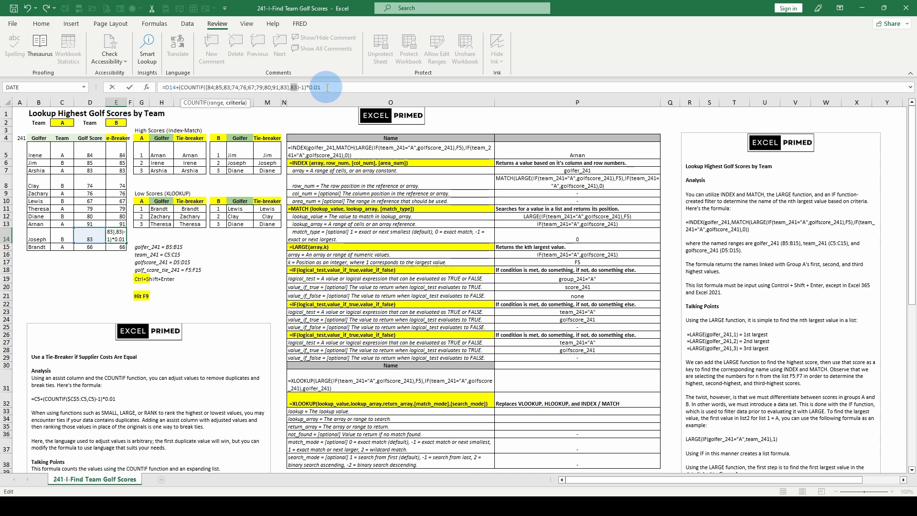
Discard the evaluated COUNTIF arguments in E14, and inspect the tie-breaker formula in E15 and the Team B high-score cell M5.
key(Escape)
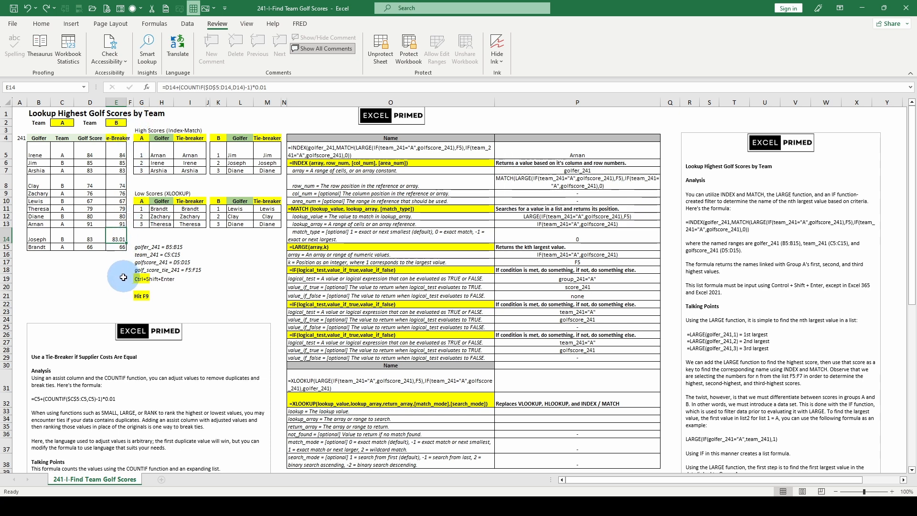
click(119, 247)
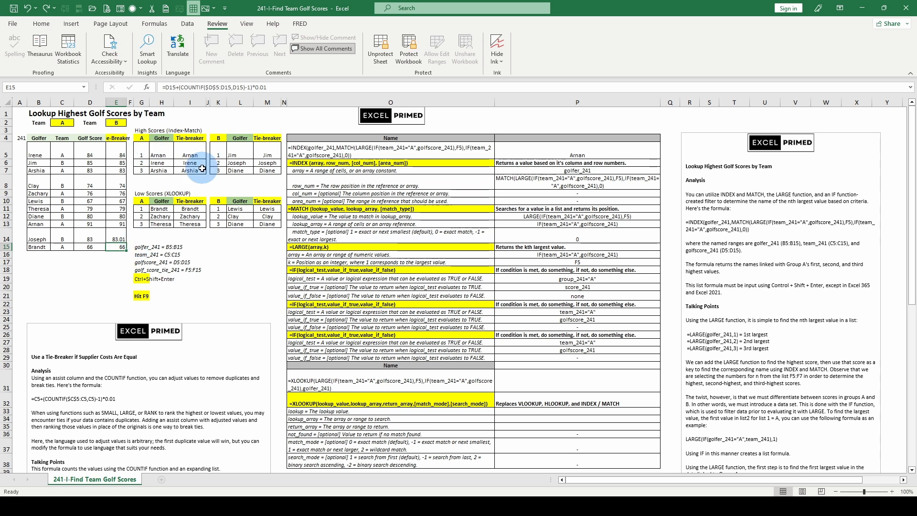
click(265, 152)
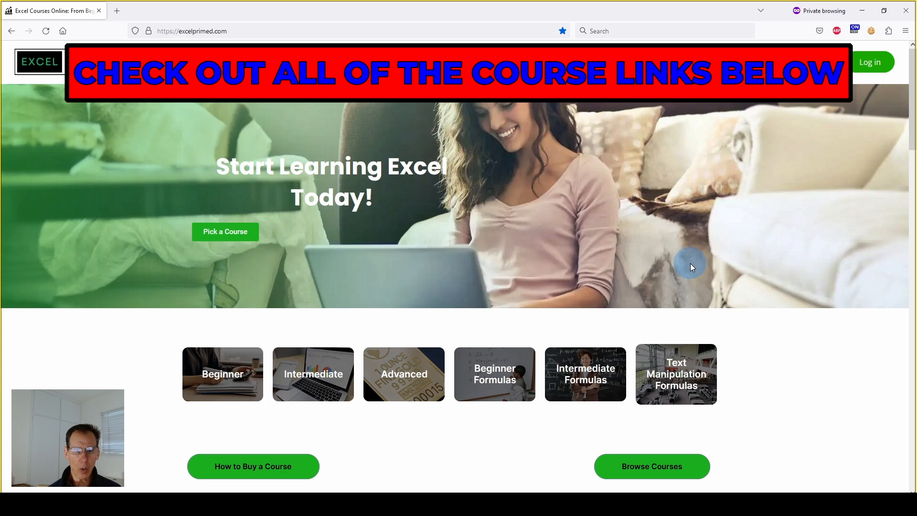
Look through the Excel course listings on the excelprimed.com home page, from Data & Text Manipulation to Excel Formulas.
scroll(690, 267, down, 6)
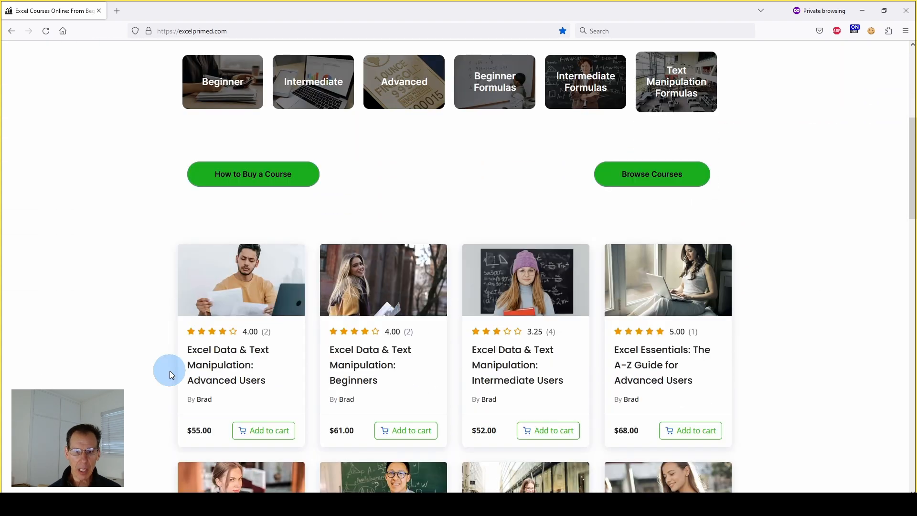
scroll(644, 272, down, 2)
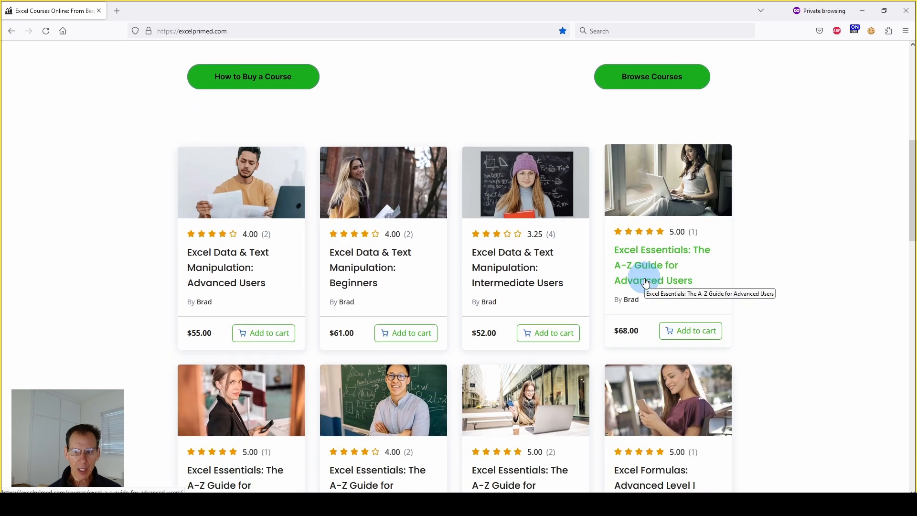
scroll(688, 237, down, 1)
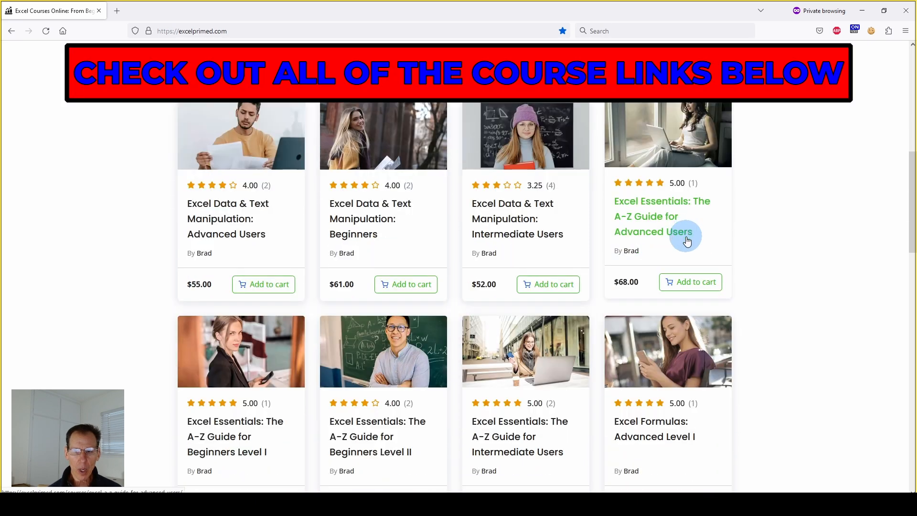
scroll(687, 239, up, 1)
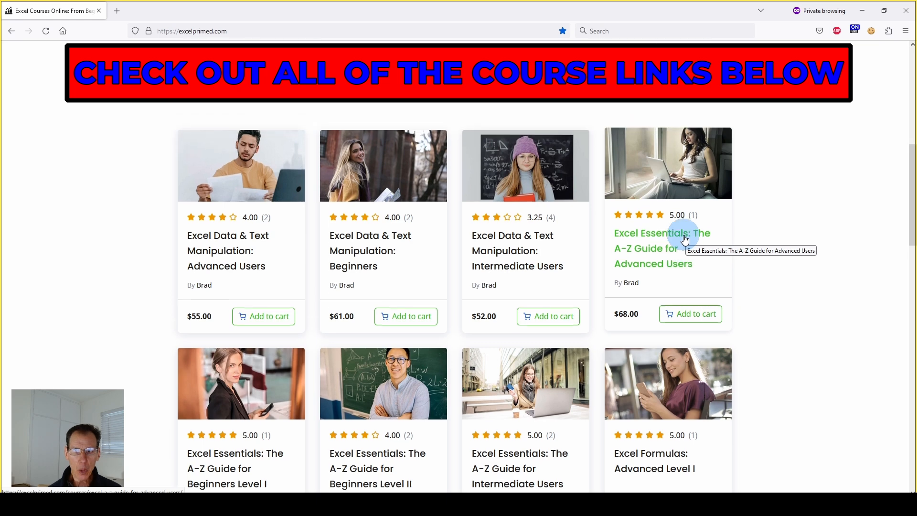
scroll(684, 240, down, 1)
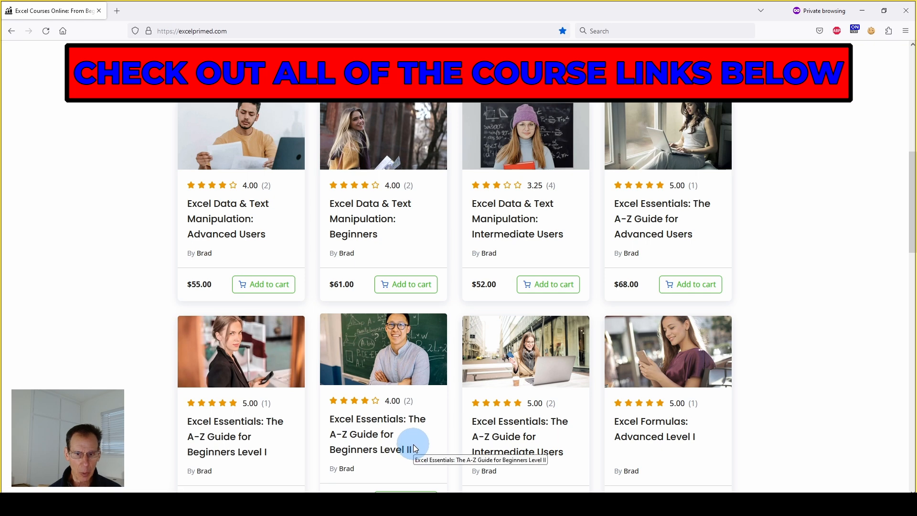
scroll(508, 377, down, 1)
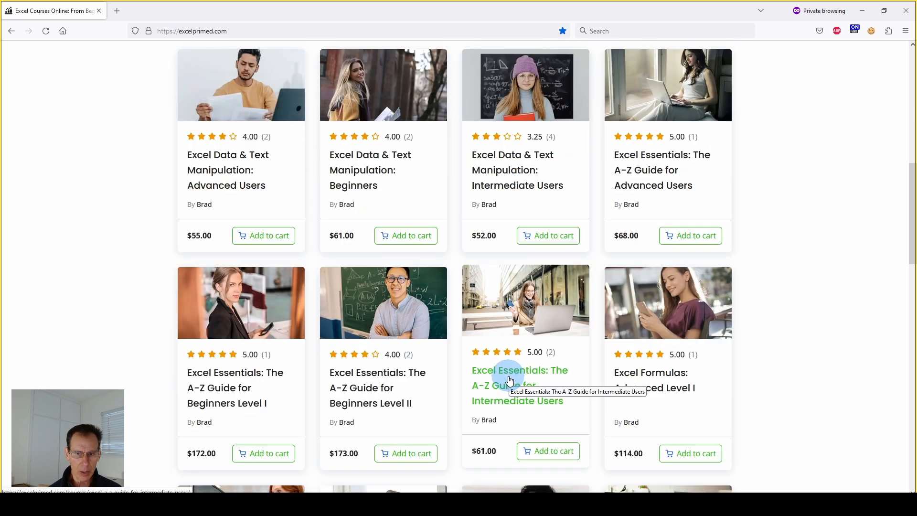
scroll(657, 338, down, 1)
scroll(695, 321, down, 1)
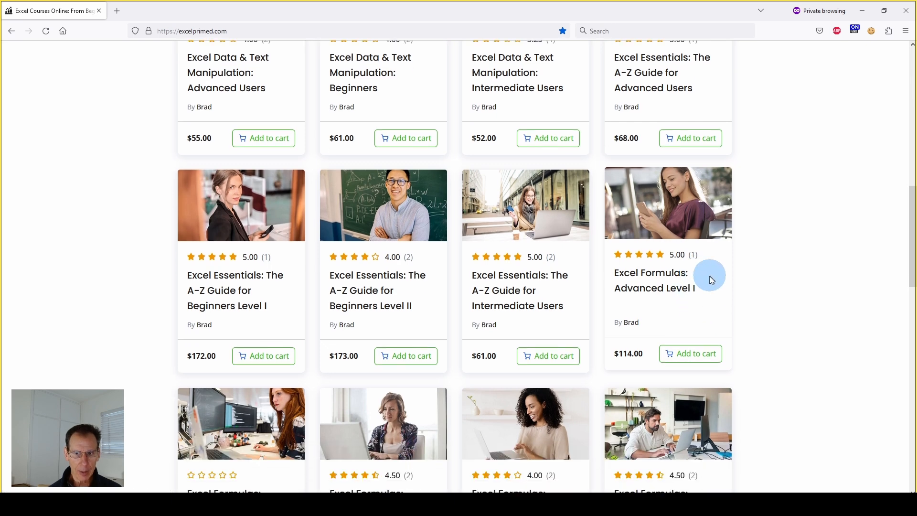
scroll(446, 420, down, 1)
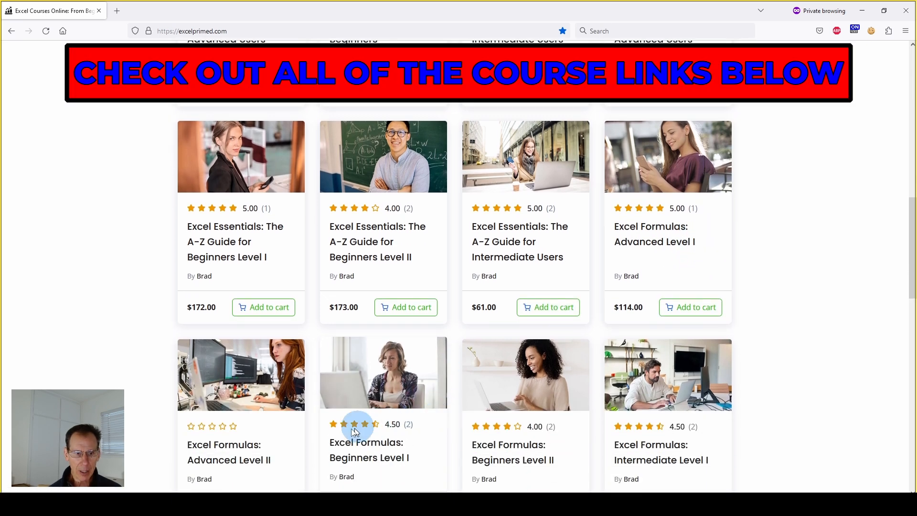
scroll(489, 416, down, 1)
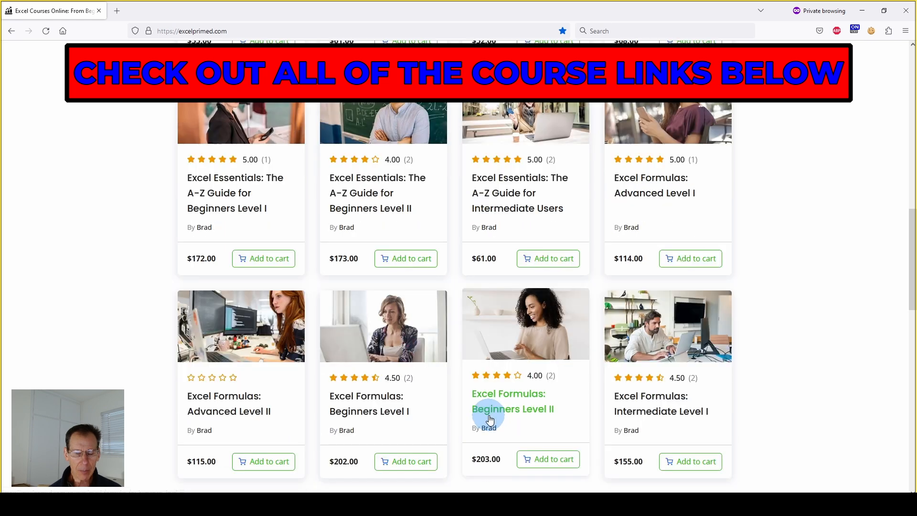
scroll(489, 419, up, 6)
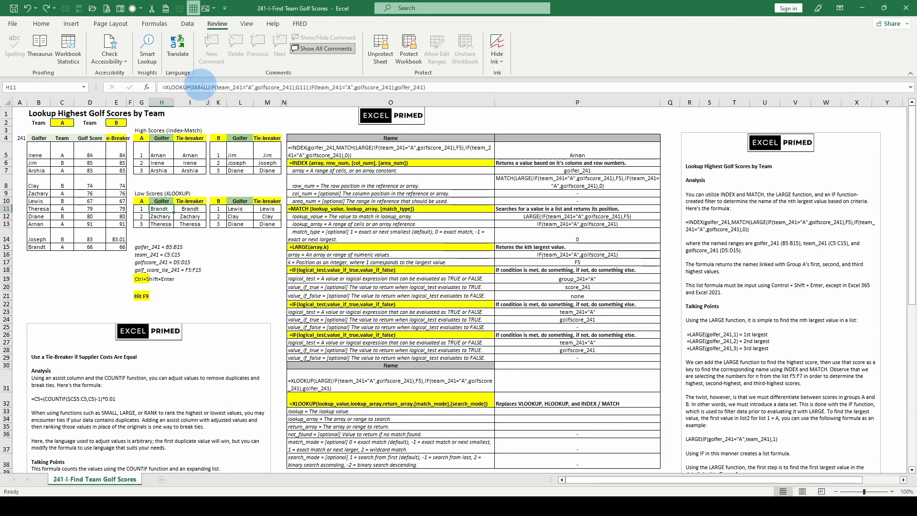
Compare Team A's INDEX-MATCH formula in H5 with the XLOOKUP formula in H11, and try to open H11's formula for editing.
click(163, 153)
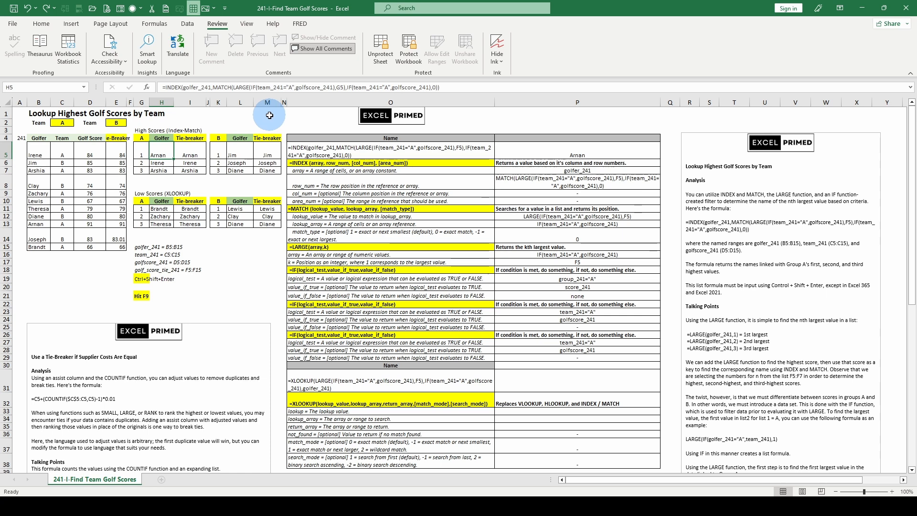
click(160, 207)
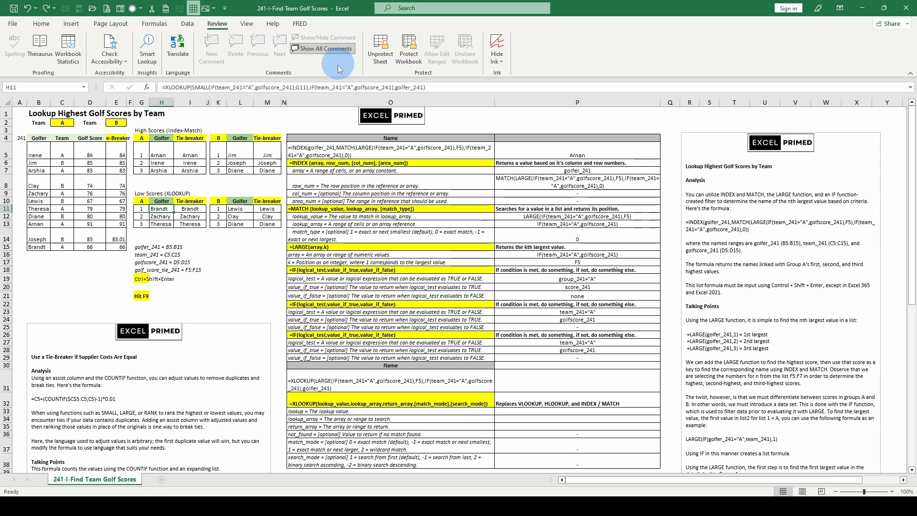
click(197, 89)
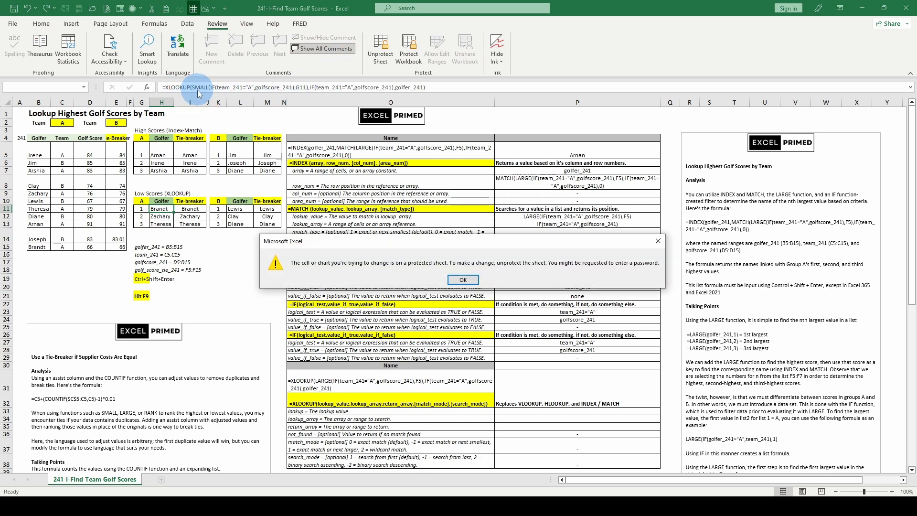
click(658, 242)
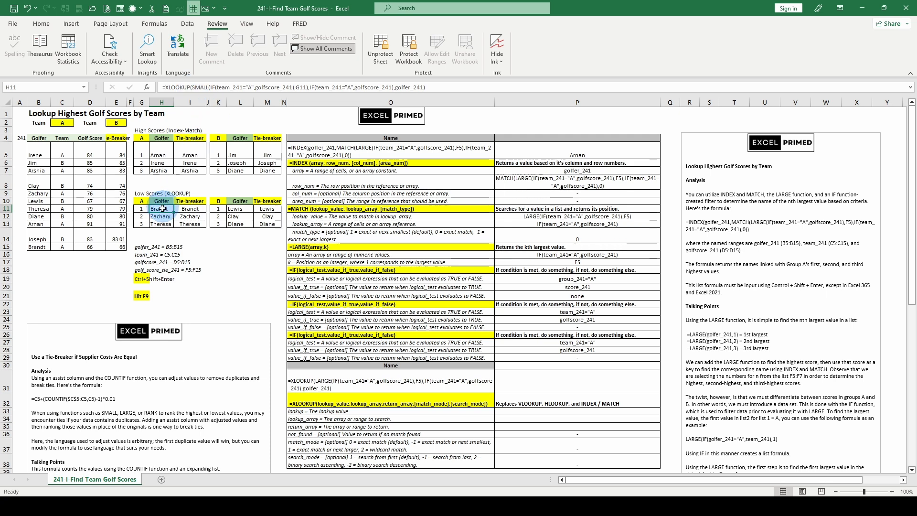
Highlight the lookup_value, lookup_array and return_array arguments of H11's XLOOKUP formula, and check the XLOOKUP argument descriptions in rows 33 to 38.
click(200, 87)
click(206, 102)
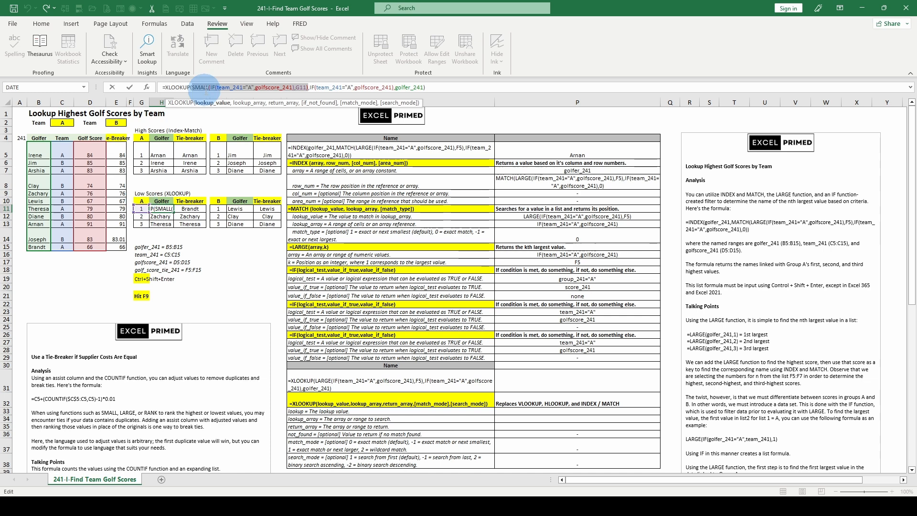
click(242, 104)
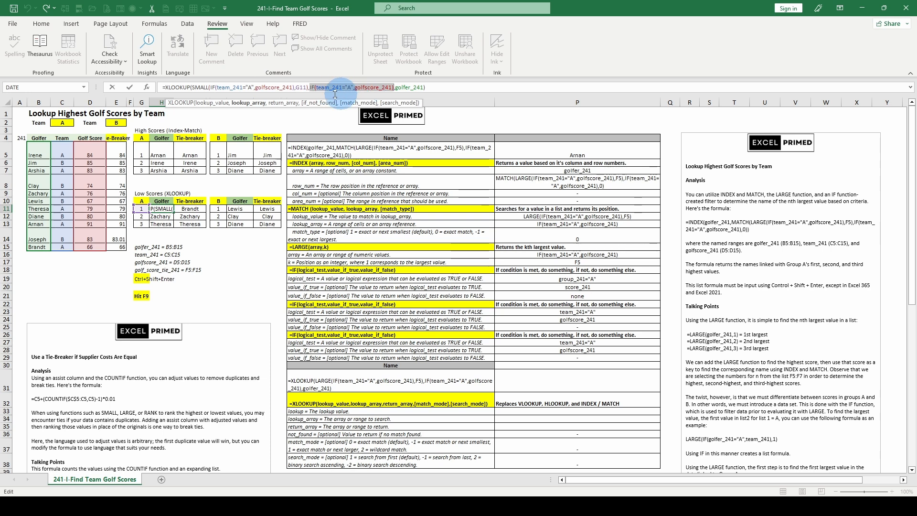
click(284, 104)
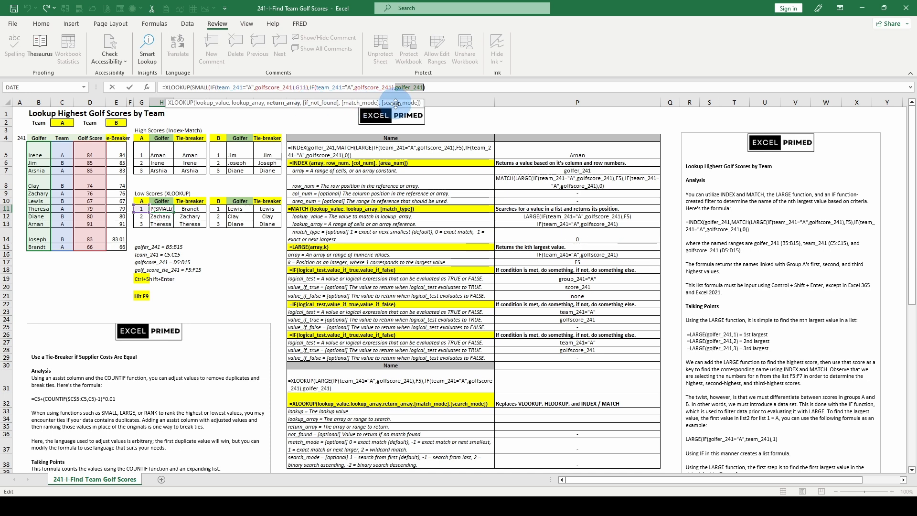
scroll(337, 430, down, 1)
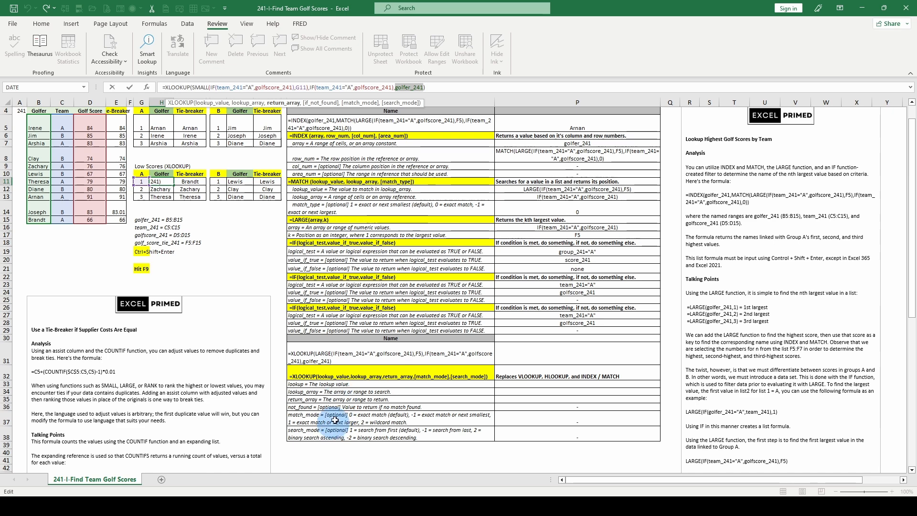
scroll(339, 411, up, 1)
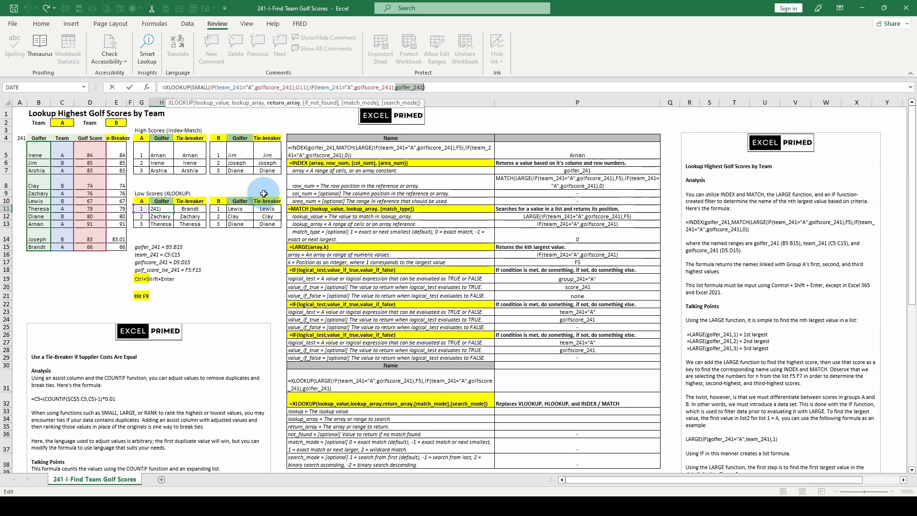
Close H11's formula and inspect the low-score formulas in I11, L11 and M11.
click(188, 208)
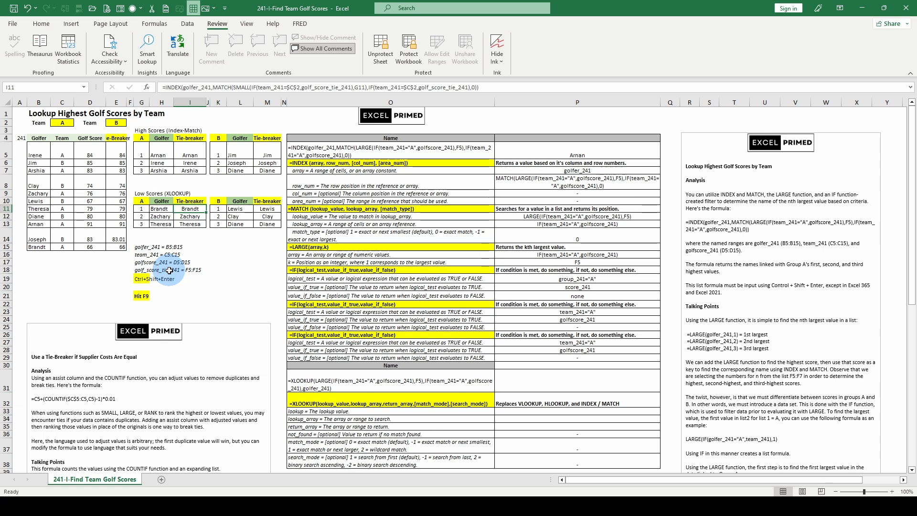
click(234, 209)
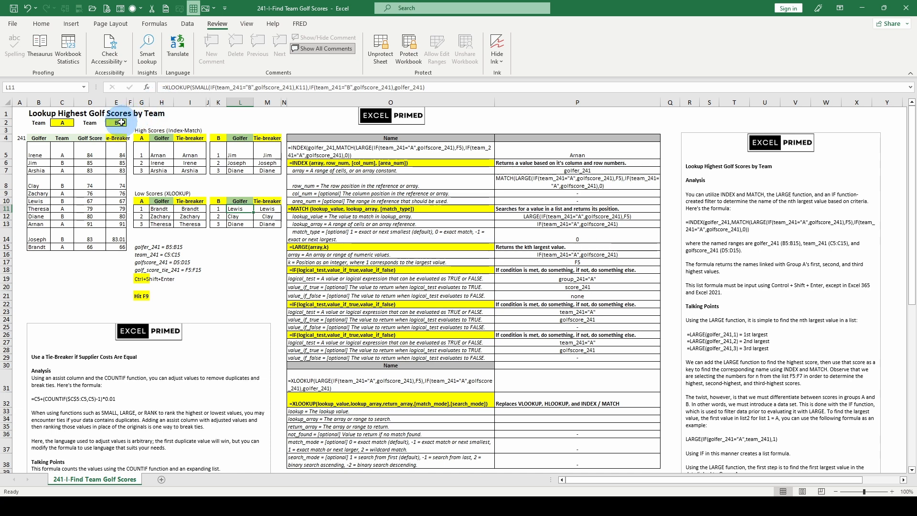
click(271, 208)
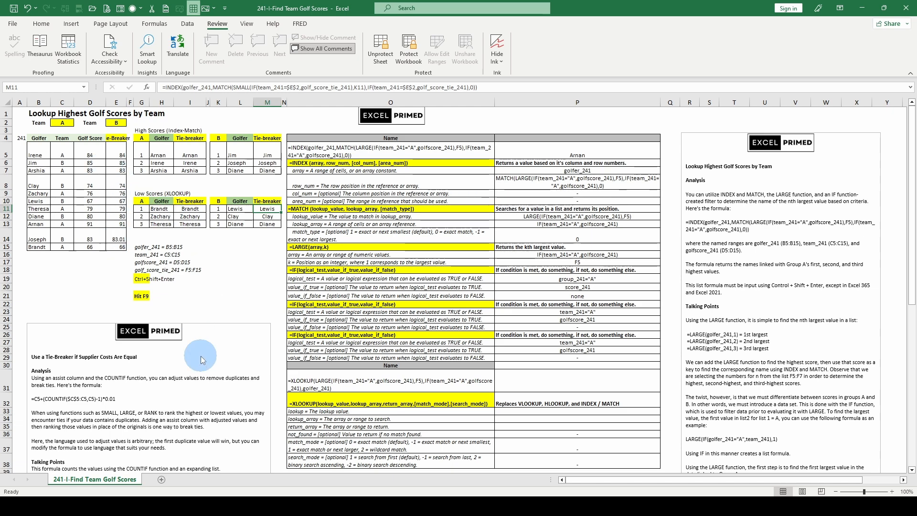
Review the written analysis and talking points below the tables on COUNTIF tie-breakers and team score lookups.
scroll(204, 358, down, 8)
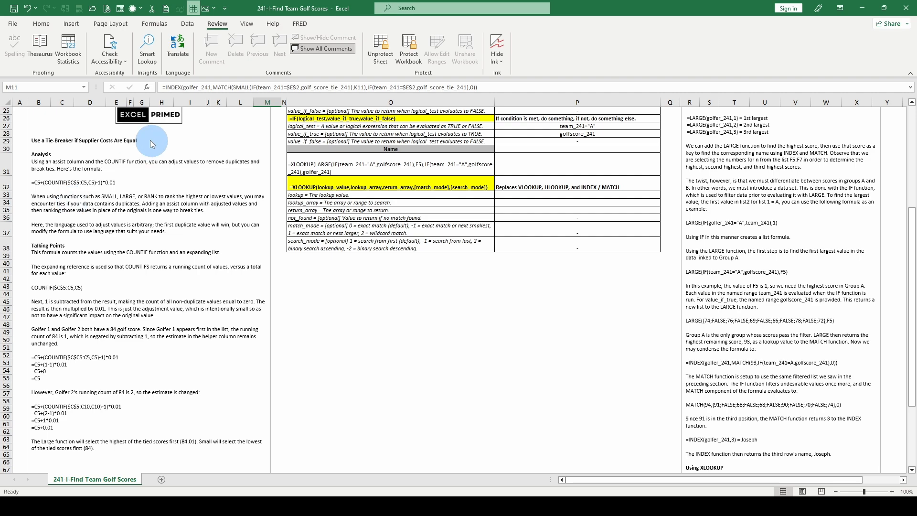
scroll(122, 371, down, 3)
scroll(122, 371, up, 11)
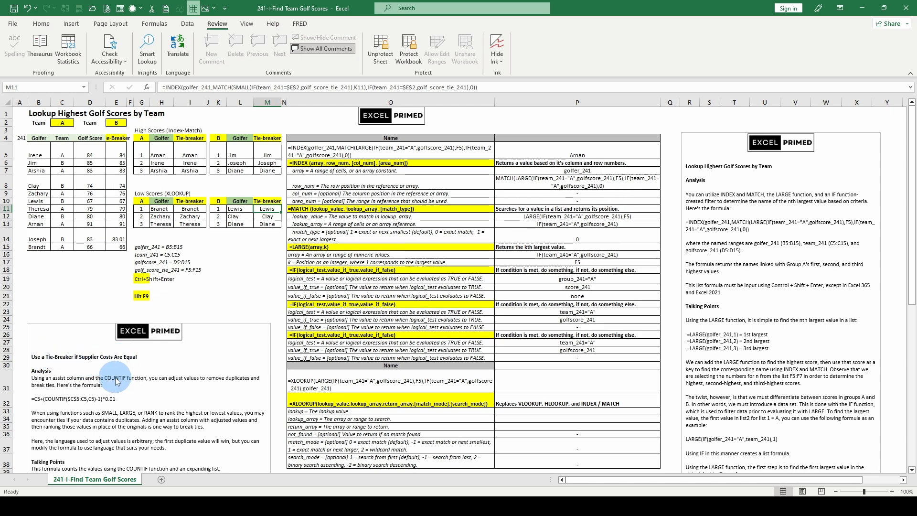
scroll(575, 234, down, 11)
scroll(575, 234, up, 11)
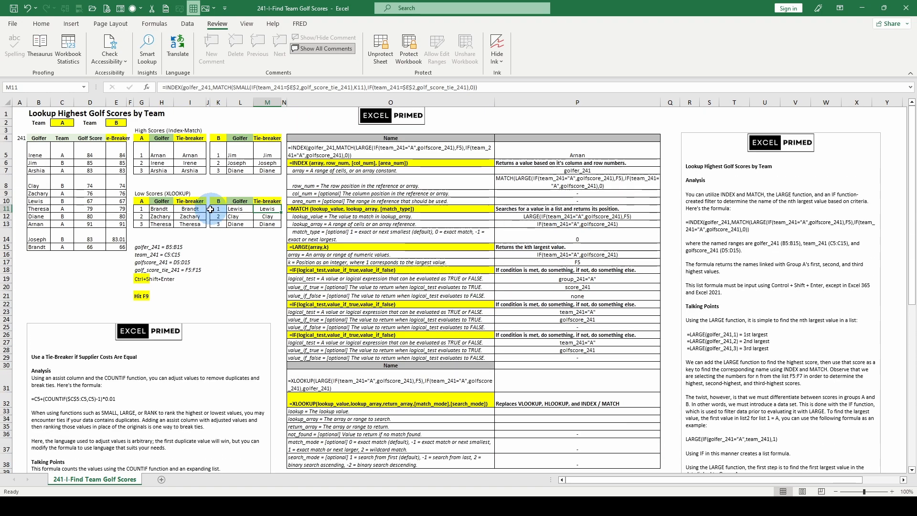